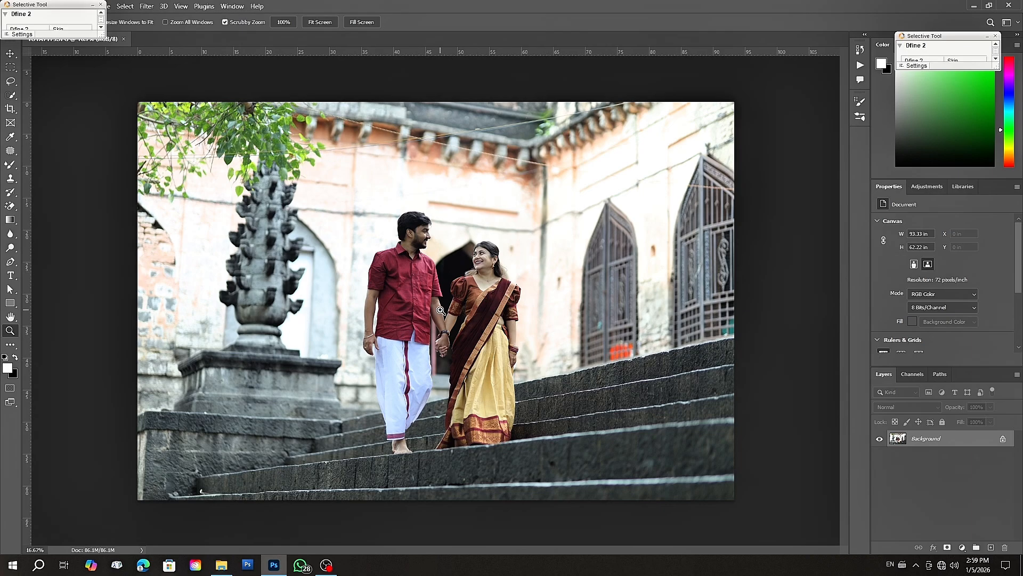
Step: Fit the photo in the view and duplicate the Background layer
right_click(436, 307)
click(453, 317)
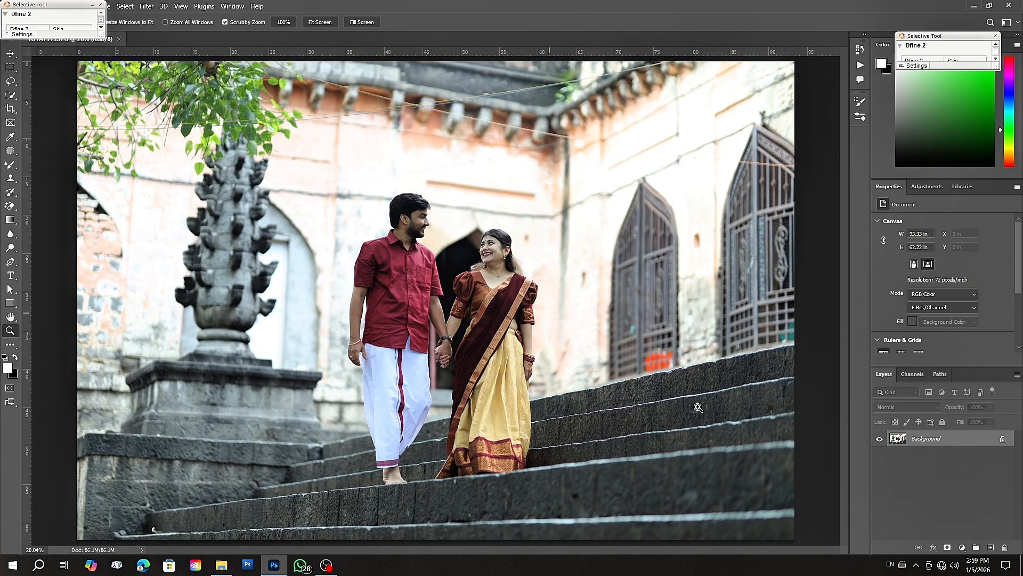
drag(965, 439, 992, 547)
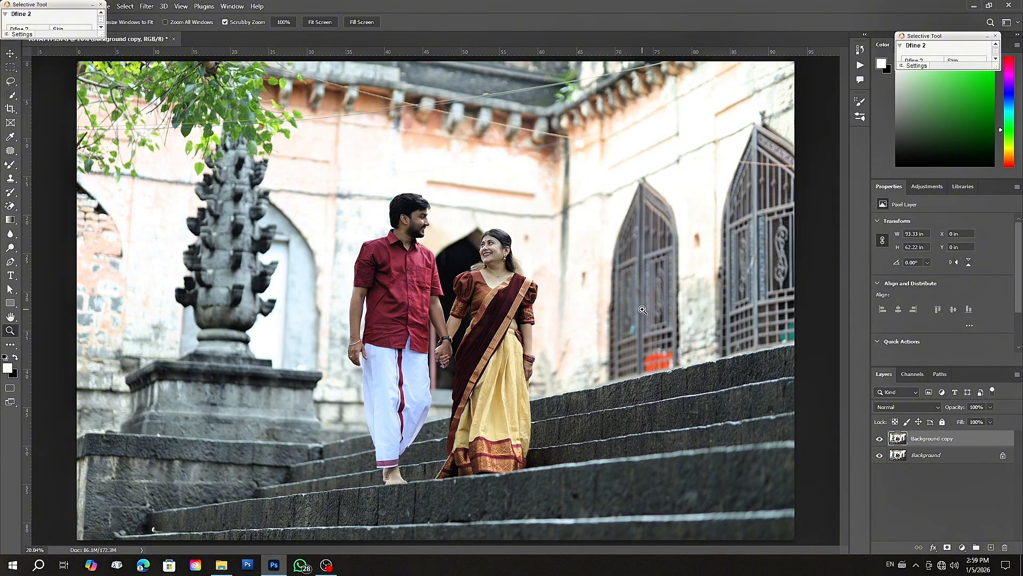
Step: Apply Levels to the duplicated layer with the shadow input at 11 and the midtone input at 1.23
key(ctrl+l)
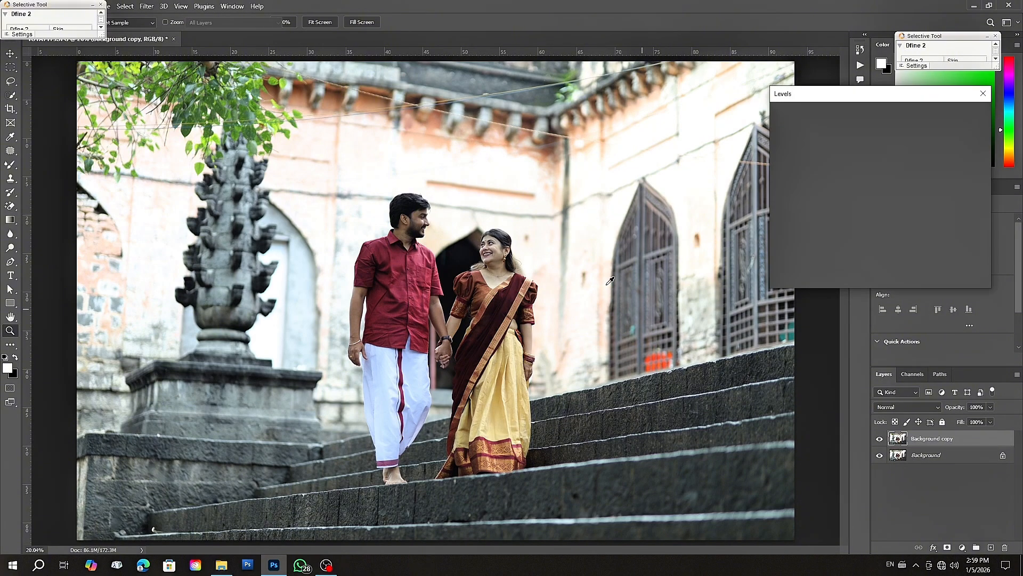
drag(850, 212, 848, 212)
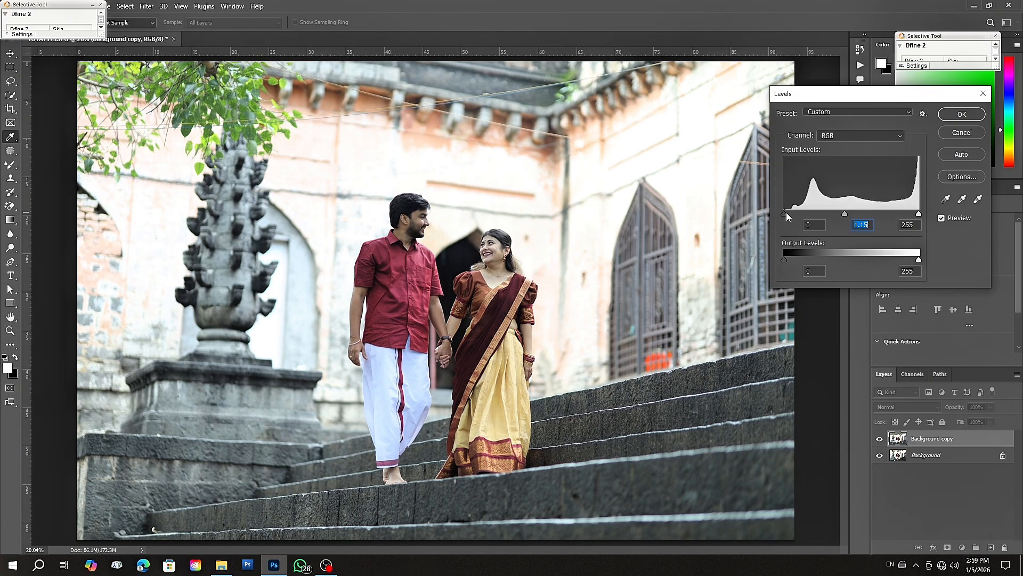
drag(786, 212, 845, 214)
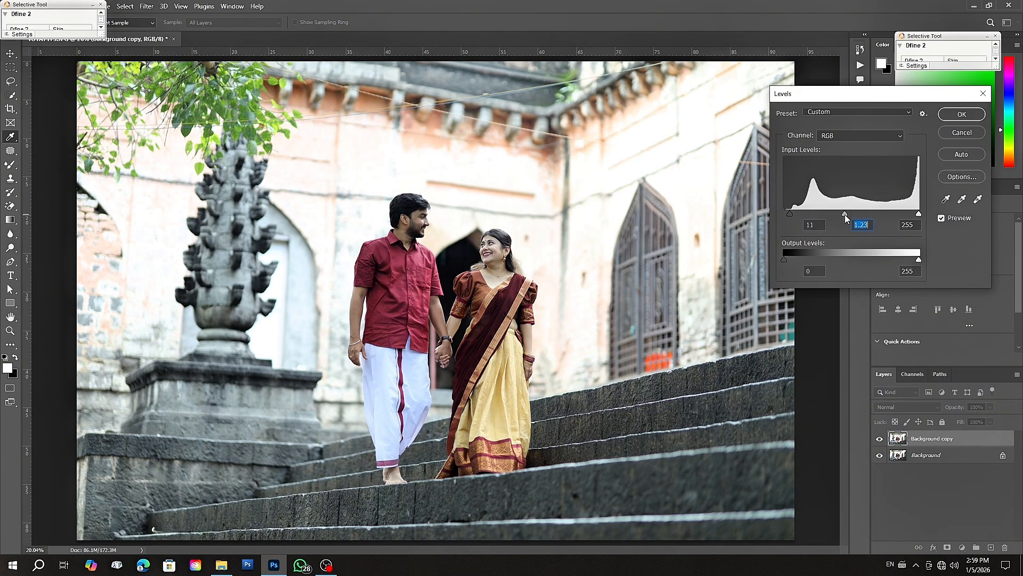
click(958, 115)
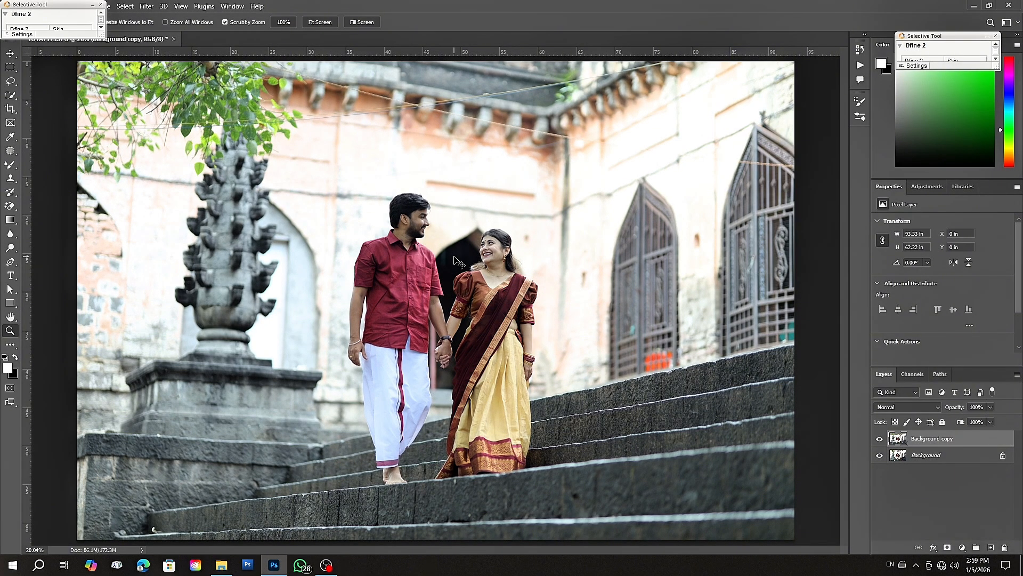
Step: Duplicate the Levels-adjusted layer and open the Camera Raw Filter on the new copy
key(ctrl+j)
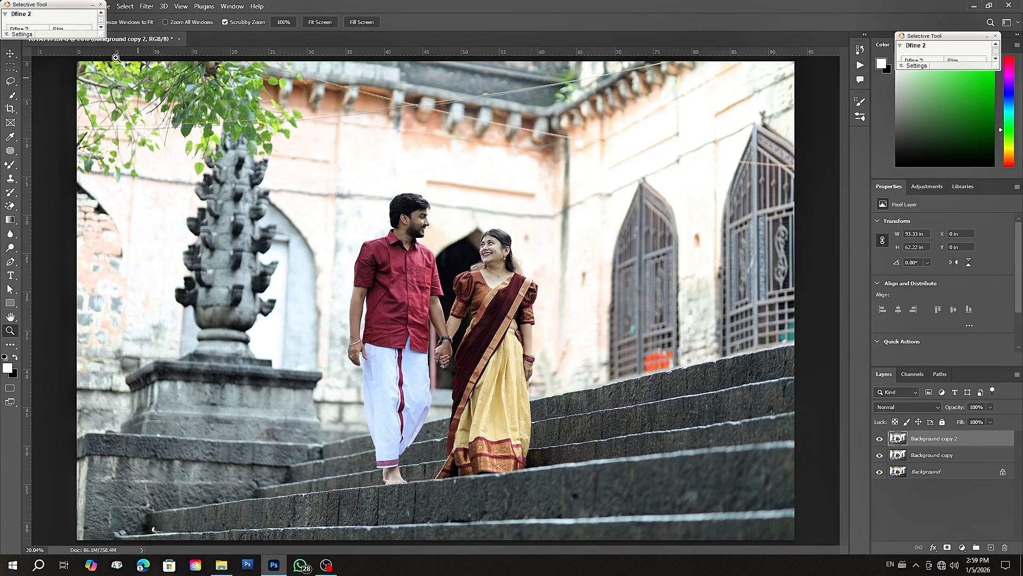
click(147, 6)
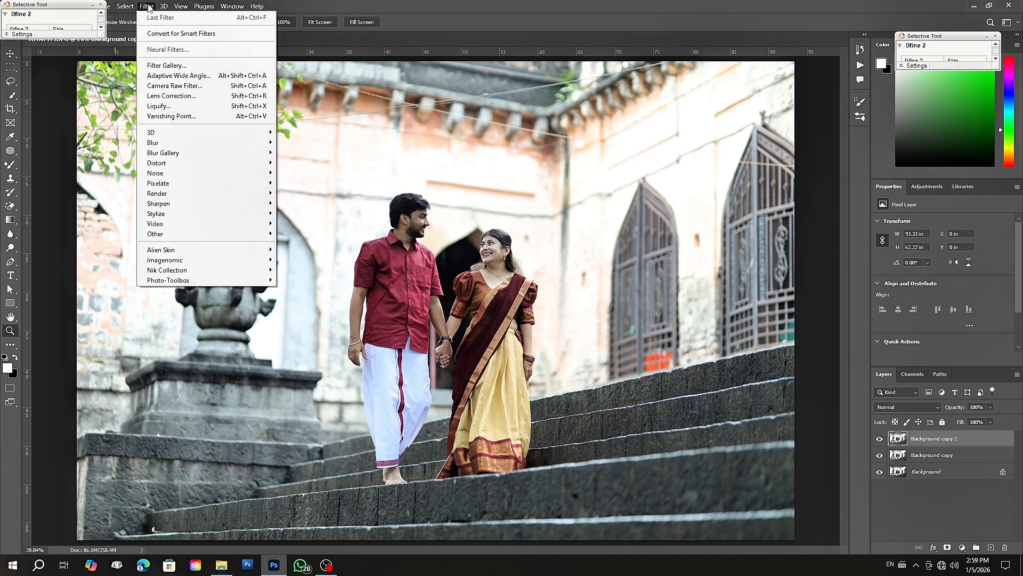
click(179, 87)
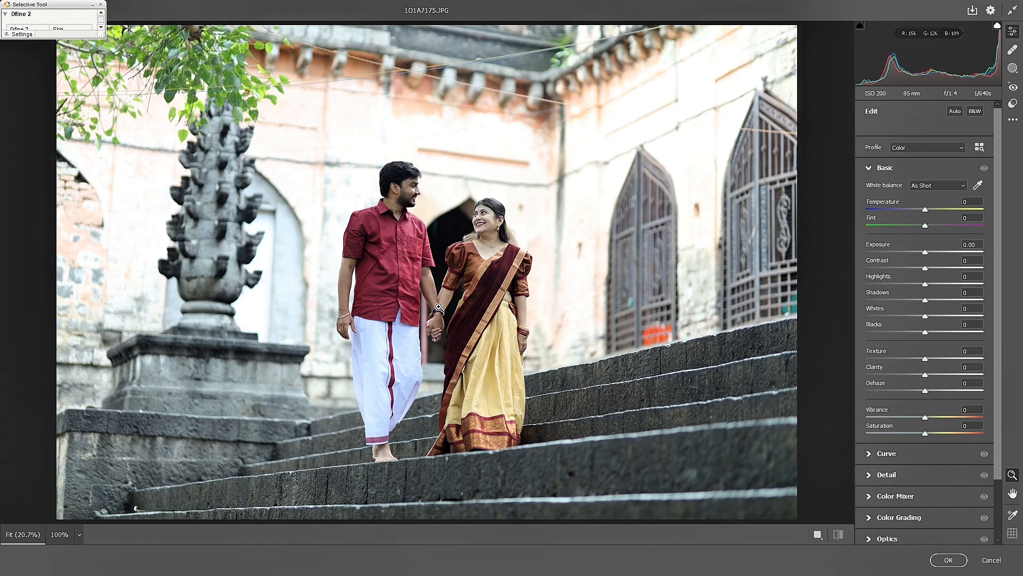
Step: Apply the automatic tone correction, then set Exposure to -0.05, Shadows to +47 and Whites to -46
click(954, 111)
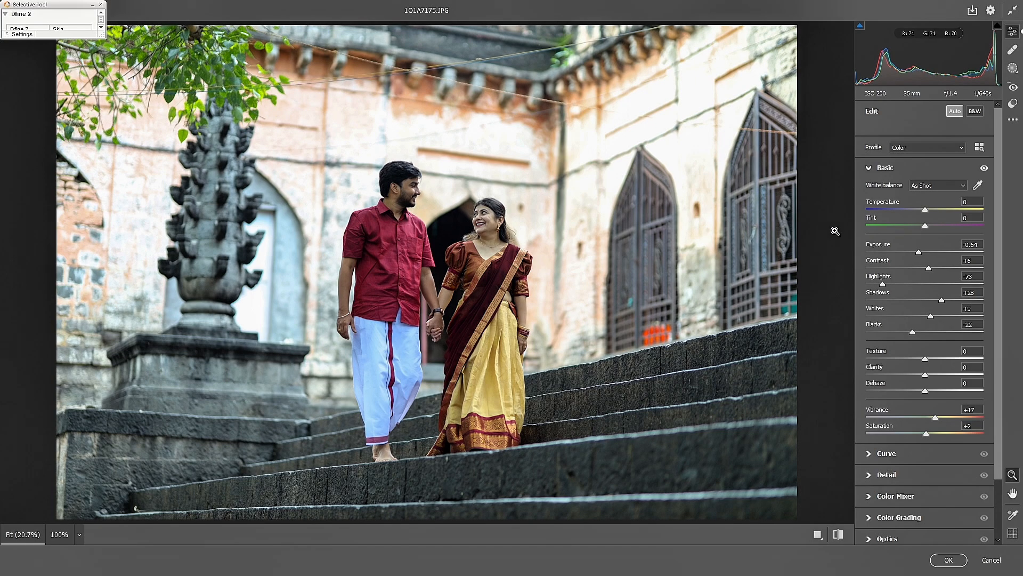
click(893, 170)
click(892, 171)
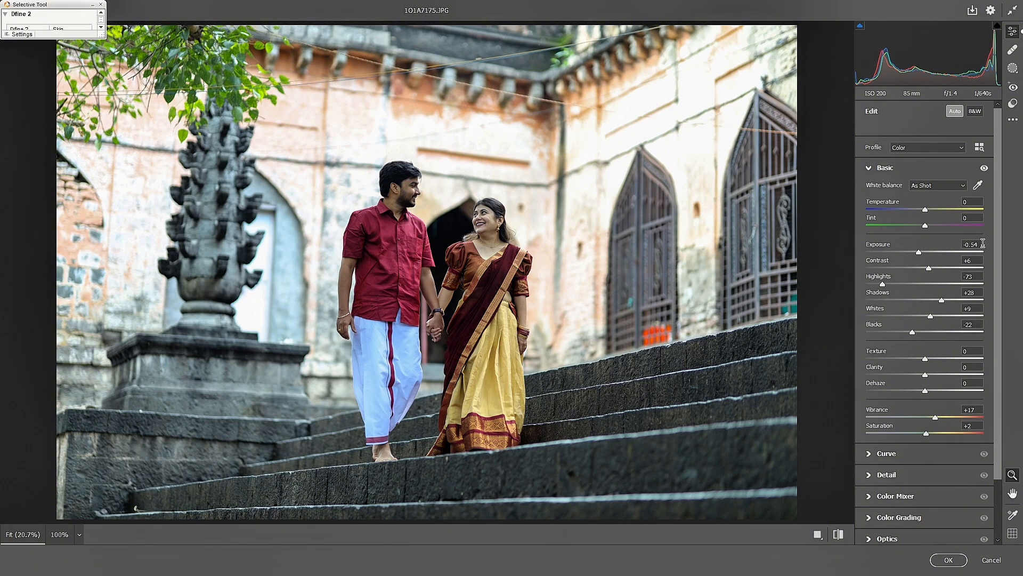
drag(919, 249, 924, 254)
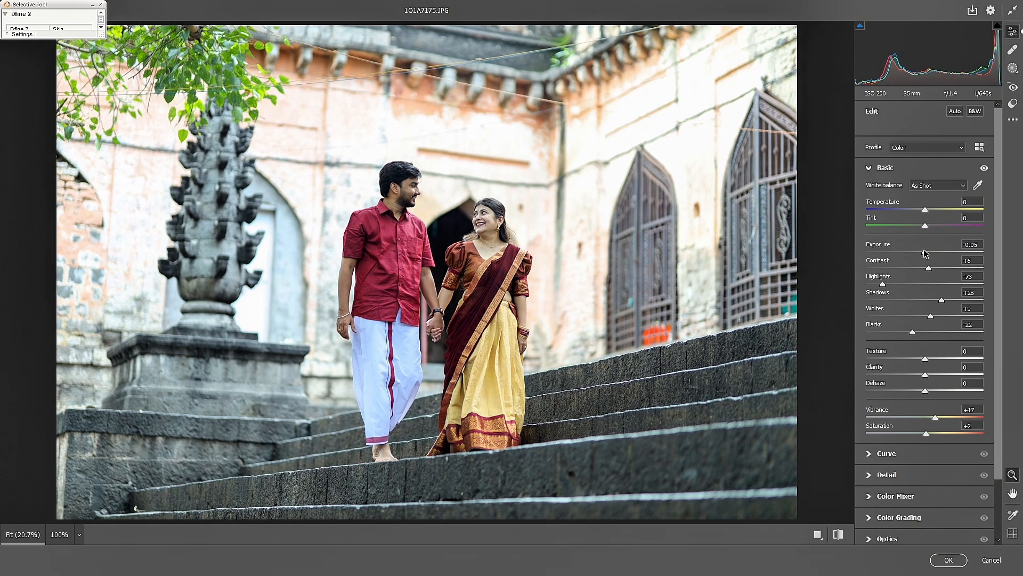
drag(929, 316, 952, 300)
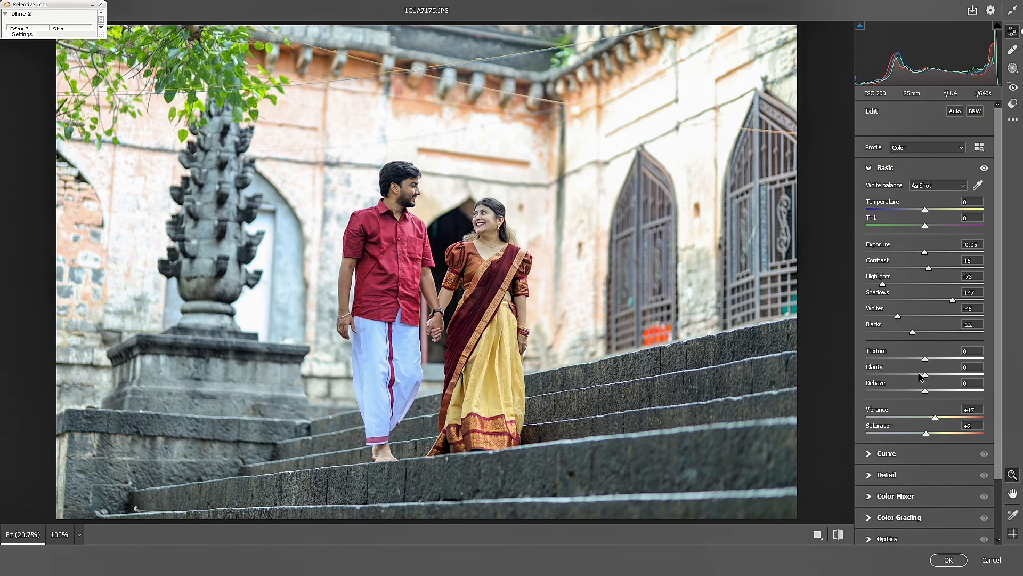
Step: Set Clarity to -8, Texture to +1, Vibrance to +21 and Saturation to +4 in the basic adjustments
drag(923, 375, 920, 376)
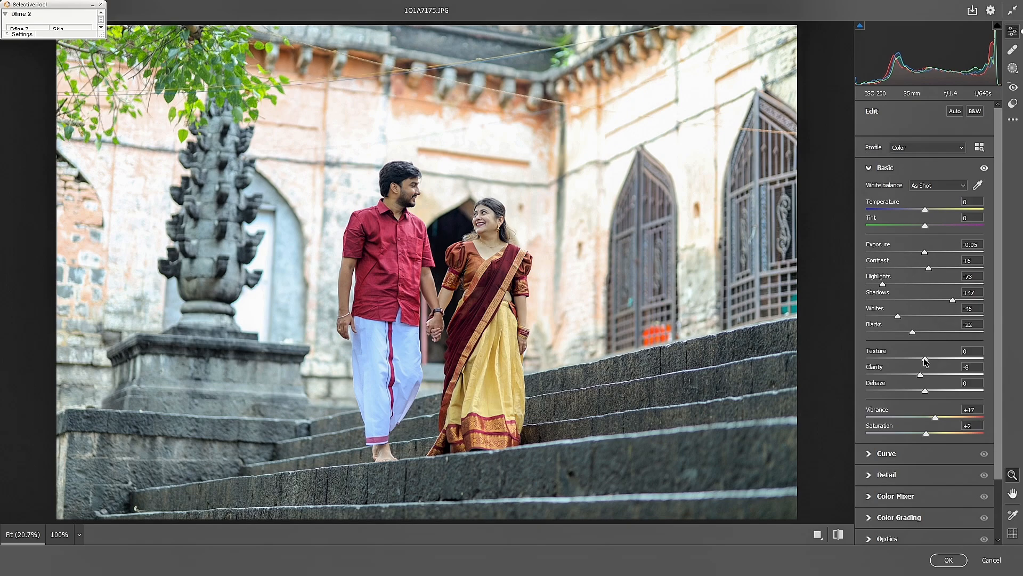
drag(925, 361, 927, 361)
drag(926, 432, 927, 434)
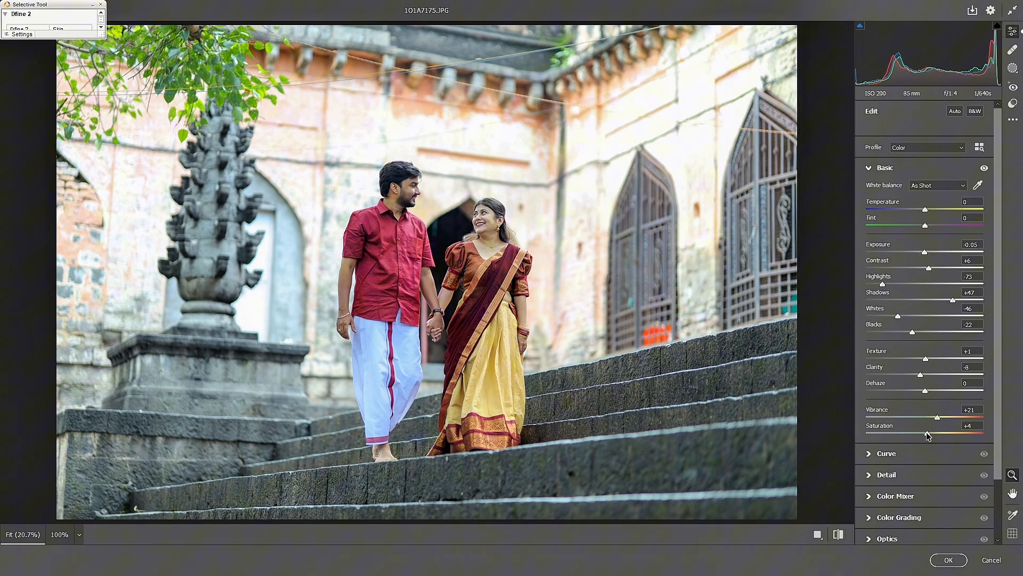
Step: Add three points to the point curve, at the shadow quarter, the middle and the highlight quarter
click(873, 170)
click(876, 190)
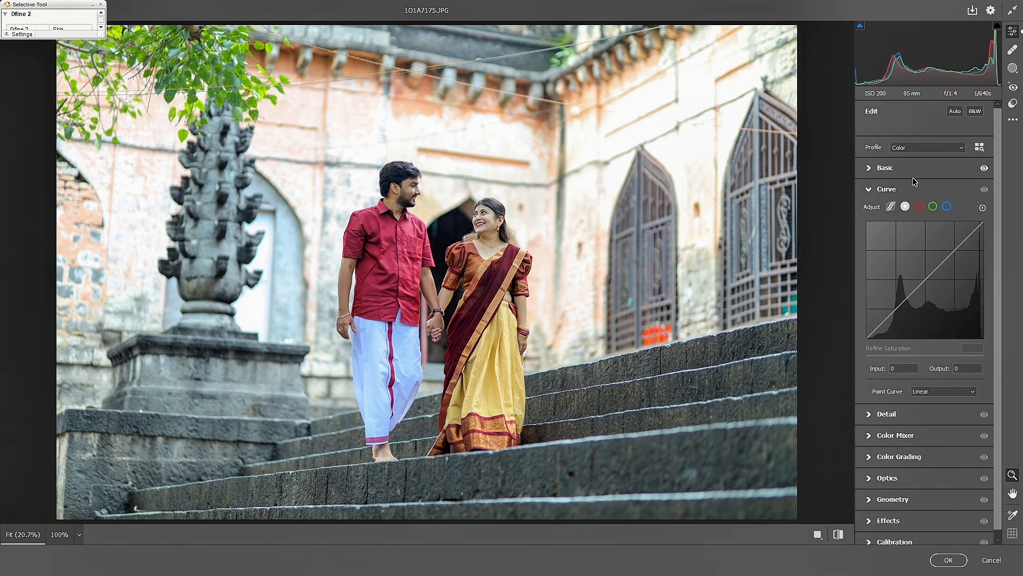
click(896, 309)
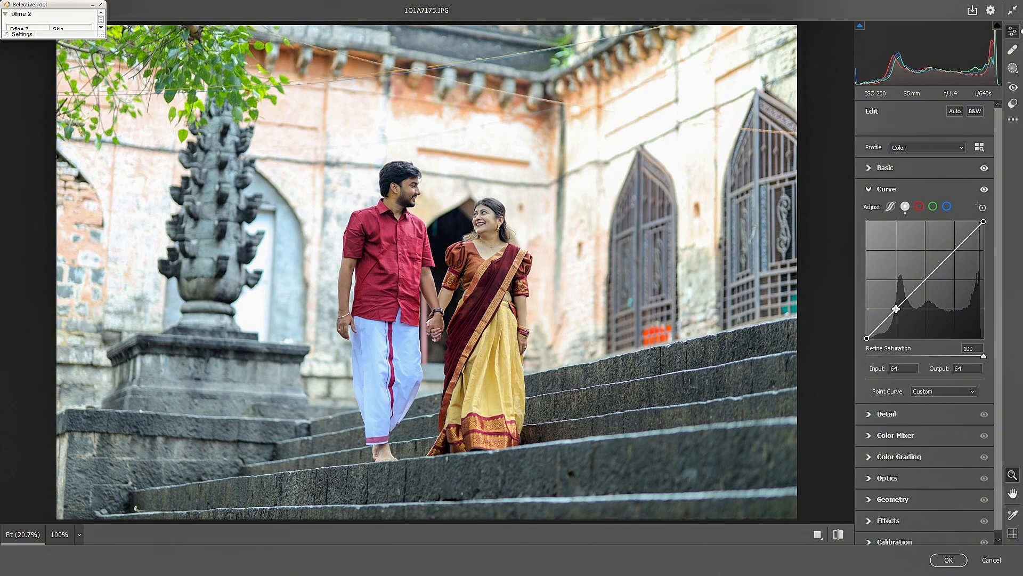
click(927, 278)
click(955, 250)
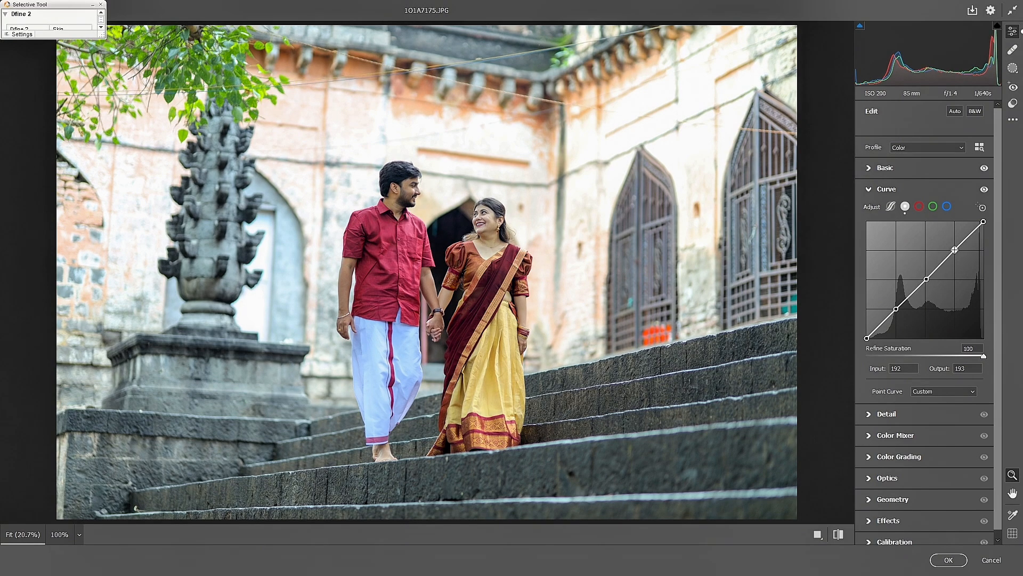
Step: Reshape the curve by setting its midtone point to 126/133, highlight point to 193/183 and shadow point to 63/66
click(926, 279)
drag(927, 279, 924, 277)
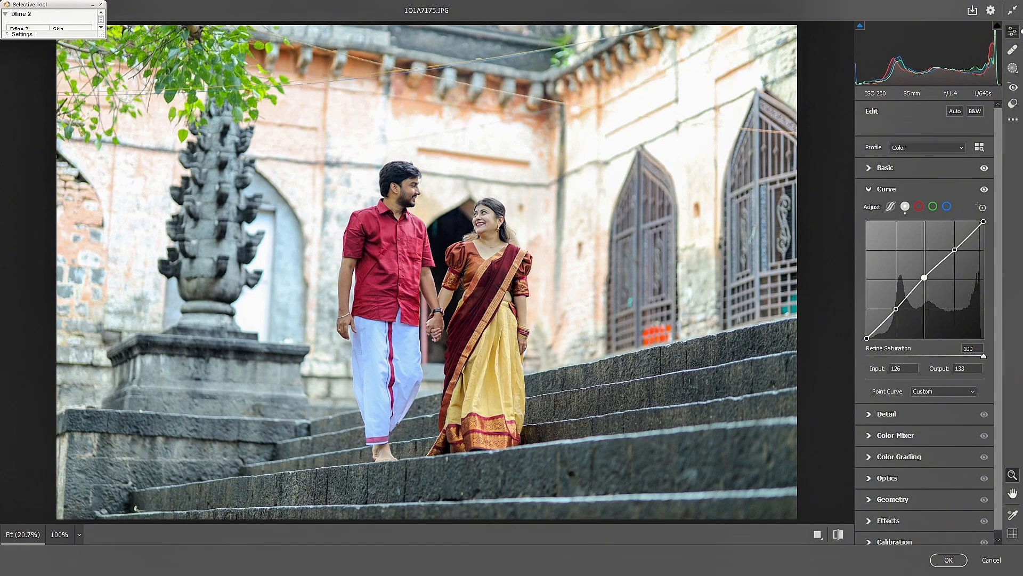
click(955, 249)
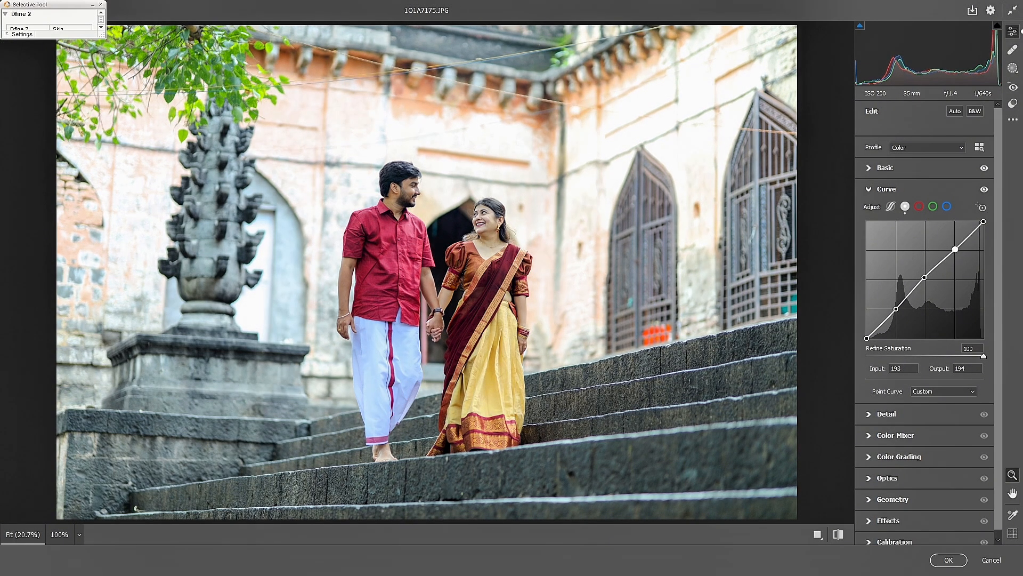
drag(954, 250, 955, 255)
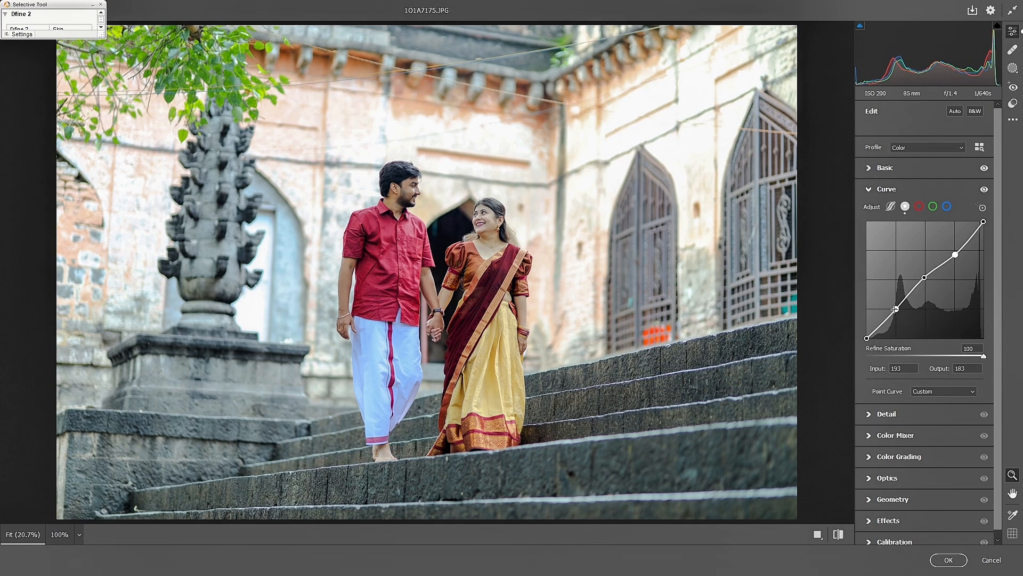
drag(896, 309, 897, 307)
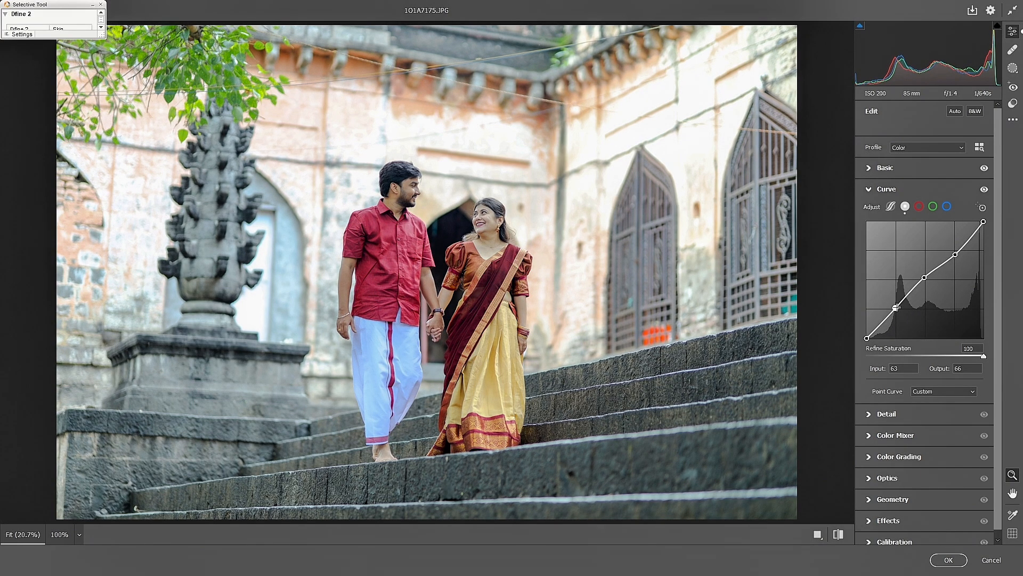
click(886, 190)
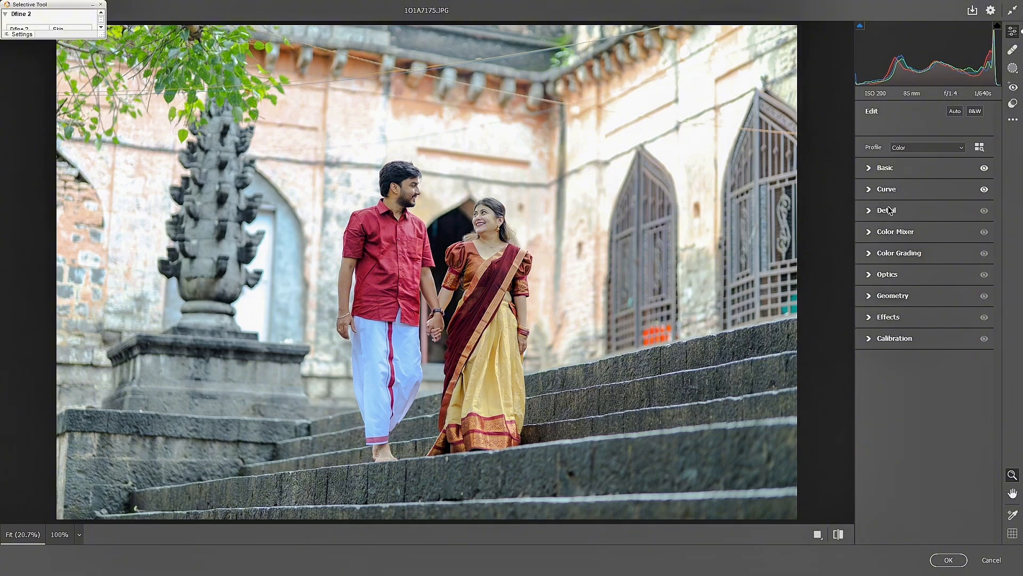
Step: Set the photo's Sharpening amount to 15 in the detail adjustments
click(888, 211)
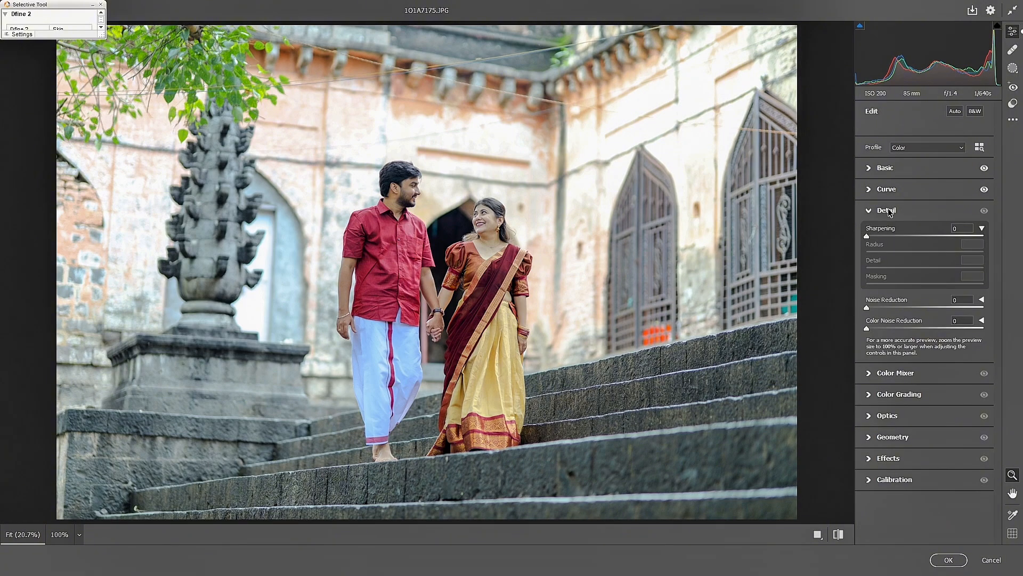
drag(867, 236, 879, 235)
key(alt)
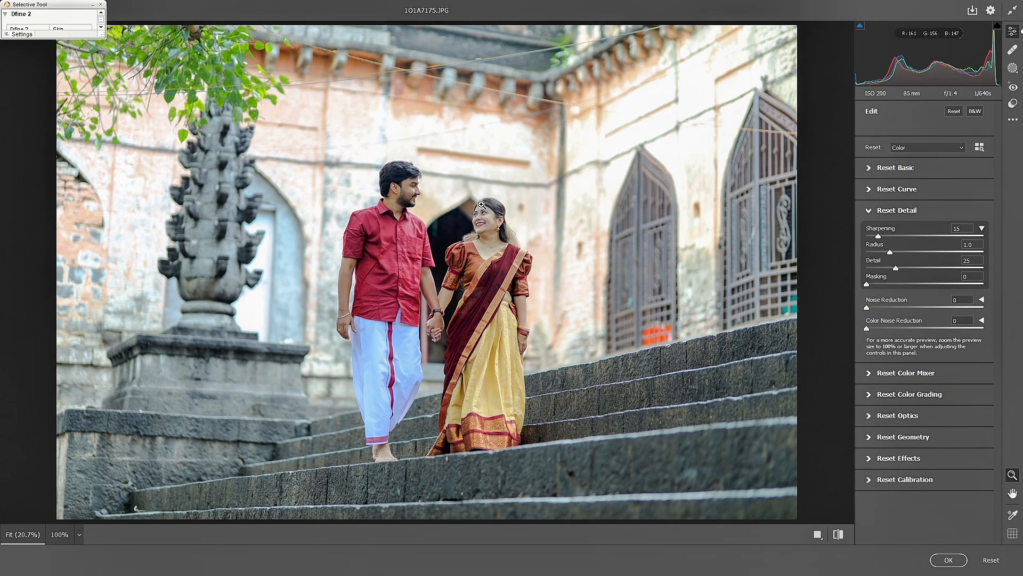
Step: Set Noise Reduction to 22 while checking the couple's faces up close
scroll(481, 202, up, 5)
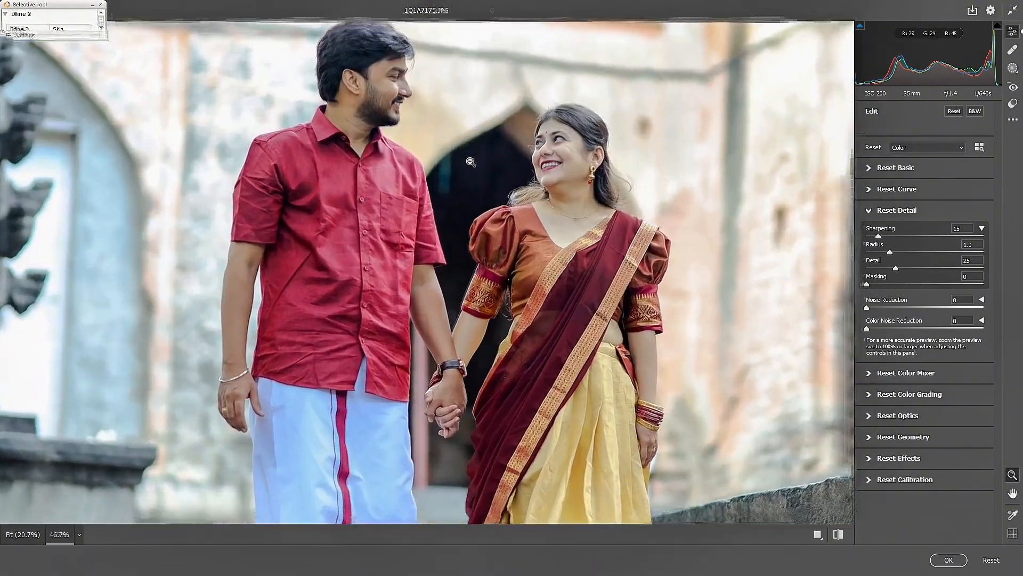
scroll(470, 161, up, 3)
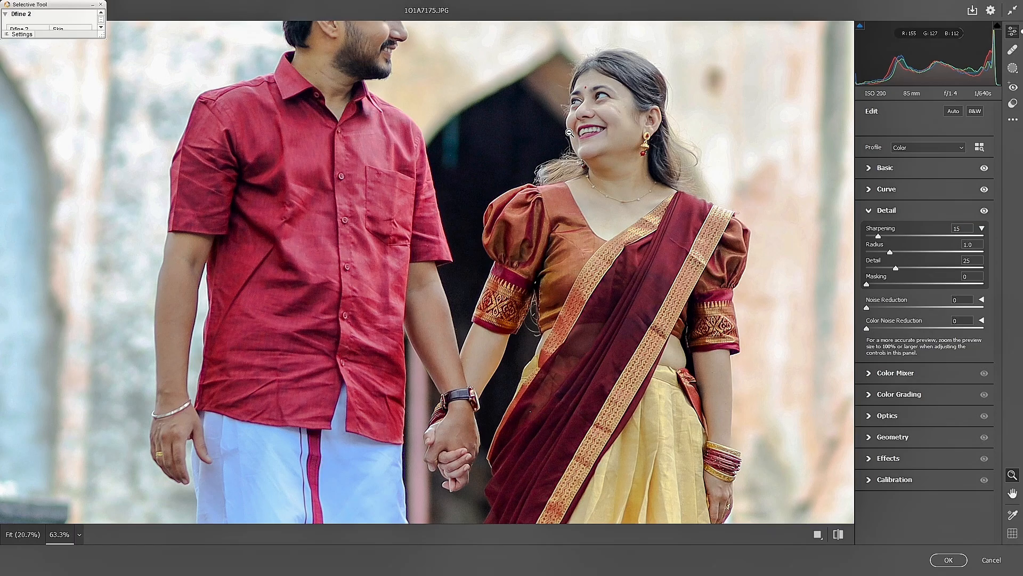
drag(542, 160, 544, 251)
scroll(593, 234, up, 2)
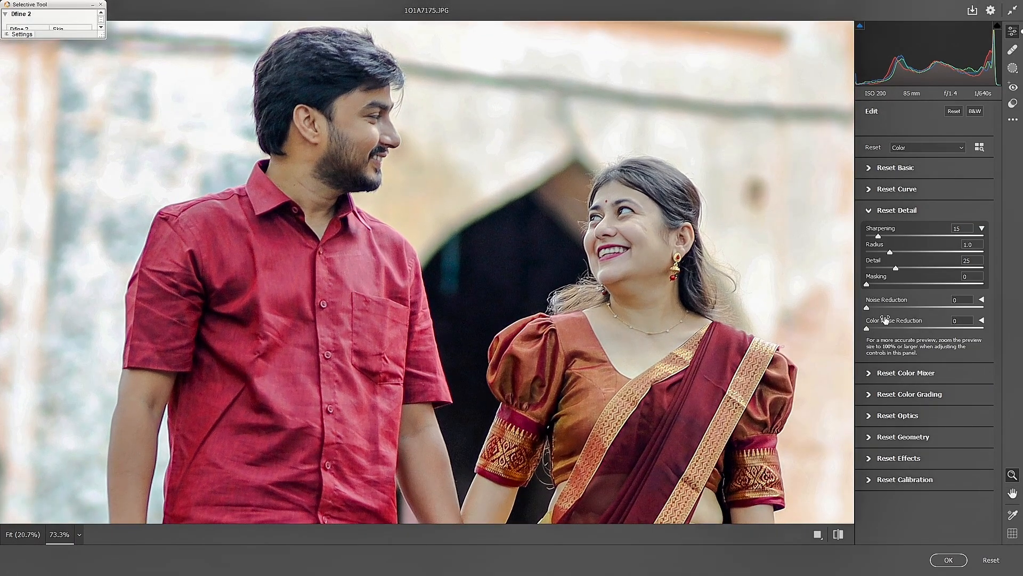
drag(877, 310, 893, 312)
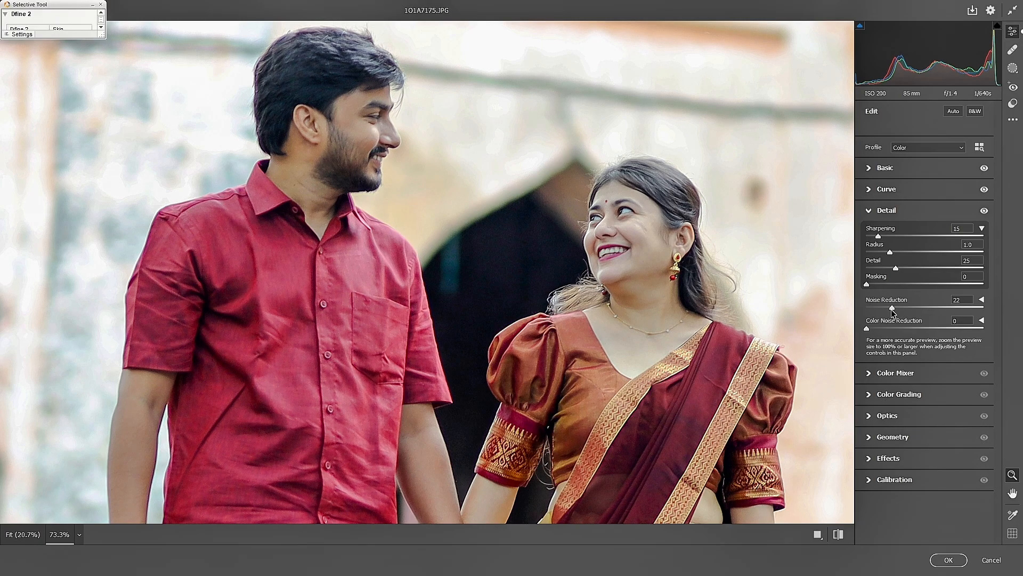
click(507, 232)
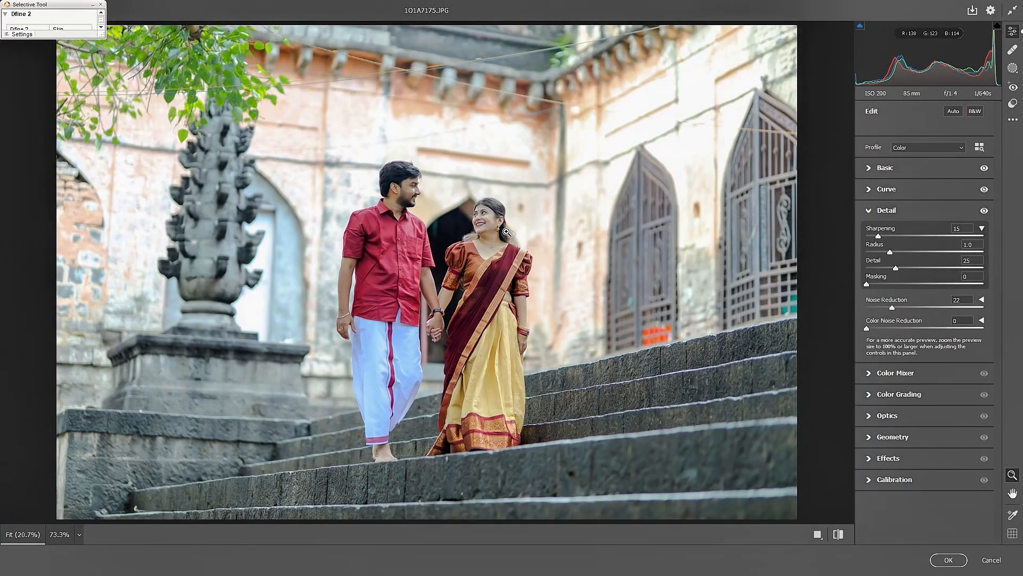
click(453, 218)
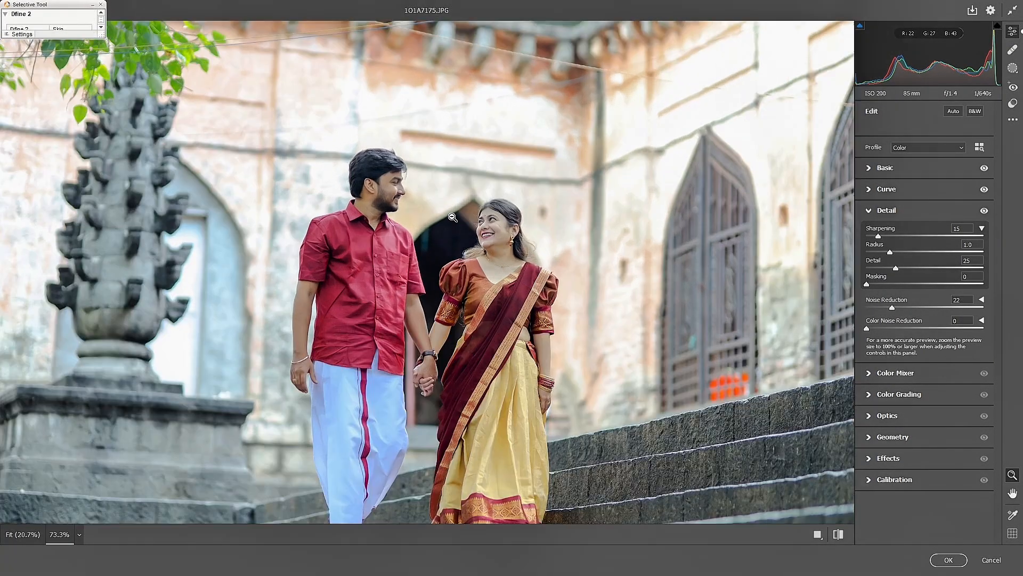
click(390, 316)
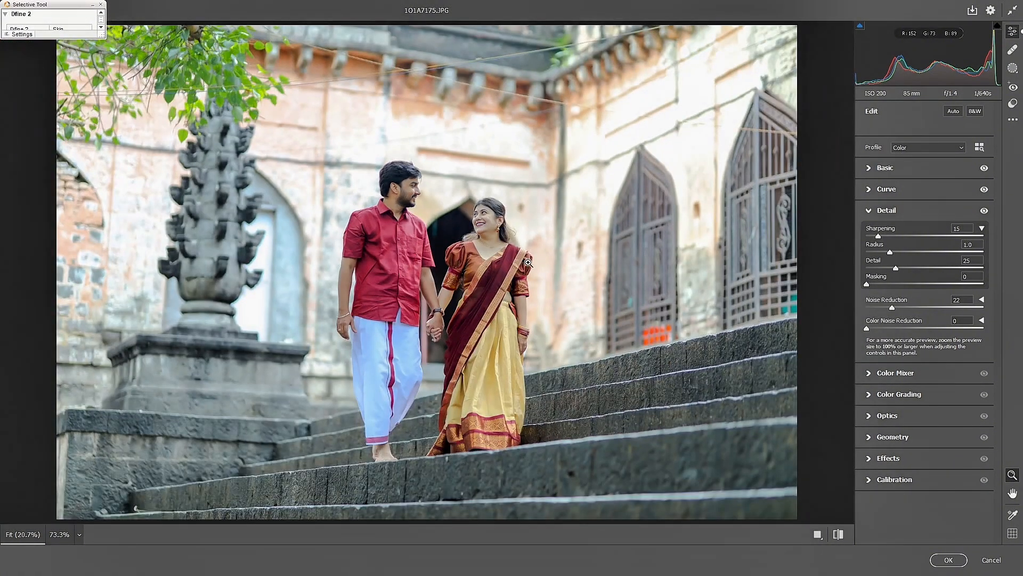
click(883, 213)
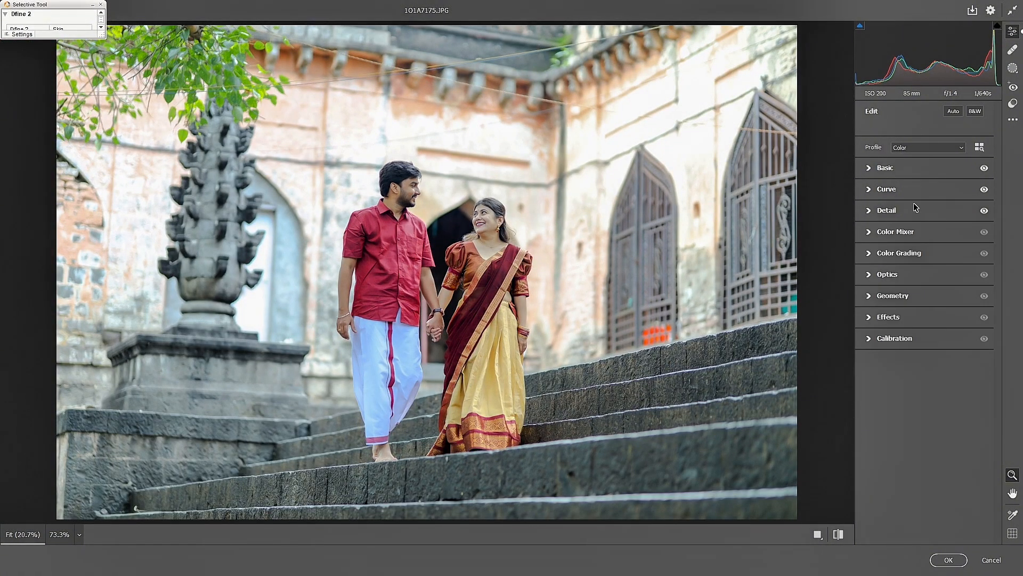
Step: Shift the yellow and green hues slightly in the Color Mixer and set saturation to +15 for yellows and +61 for greens
click(904, 235)
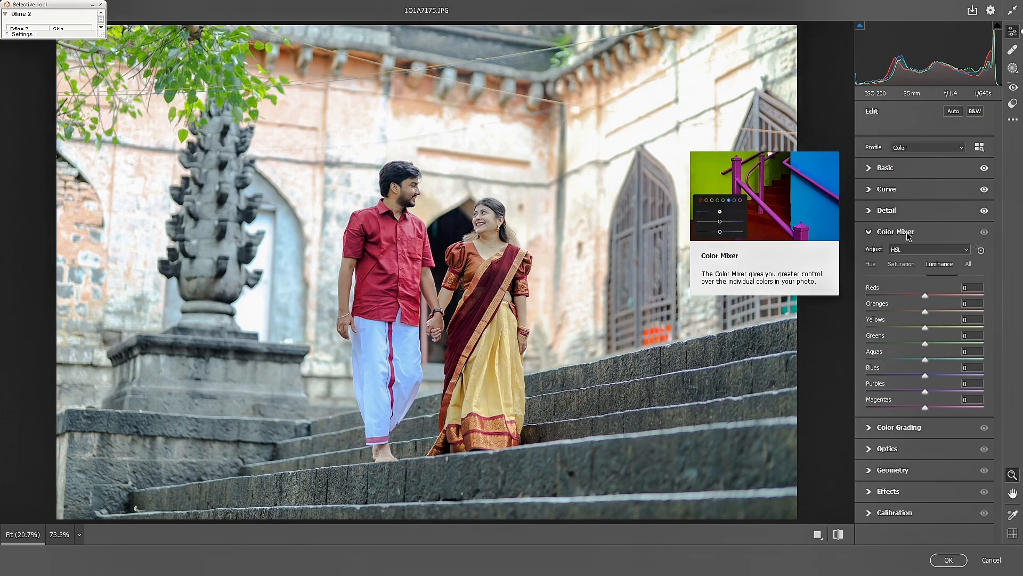
click(872, 266)
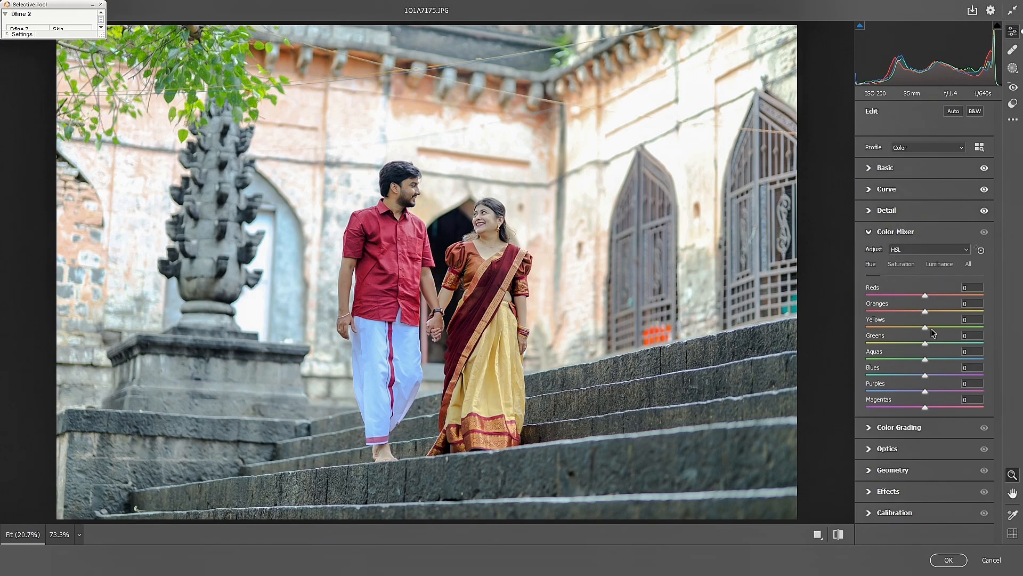
drag(927, 325, 921, 343)
click(902, 265)
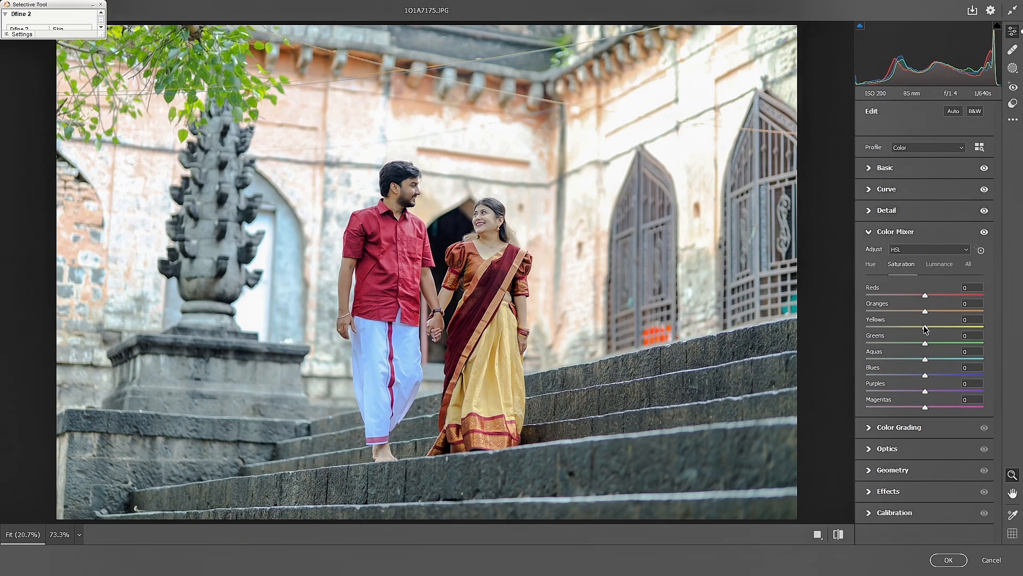
drag(934, 326, 960, 341)
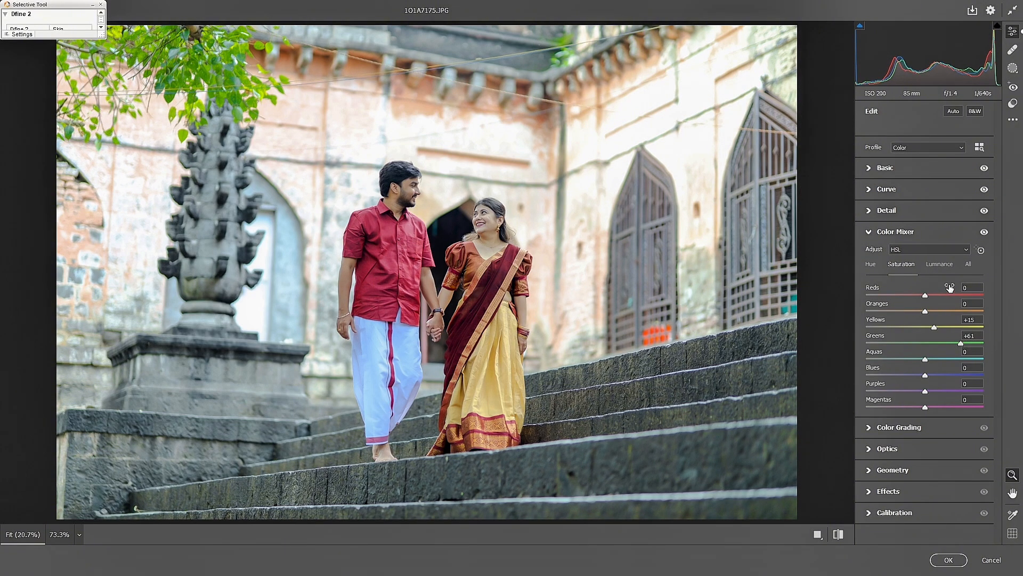
Step: Set the oranges' luminance to +12 in the Color Mixer
click(950, 267)
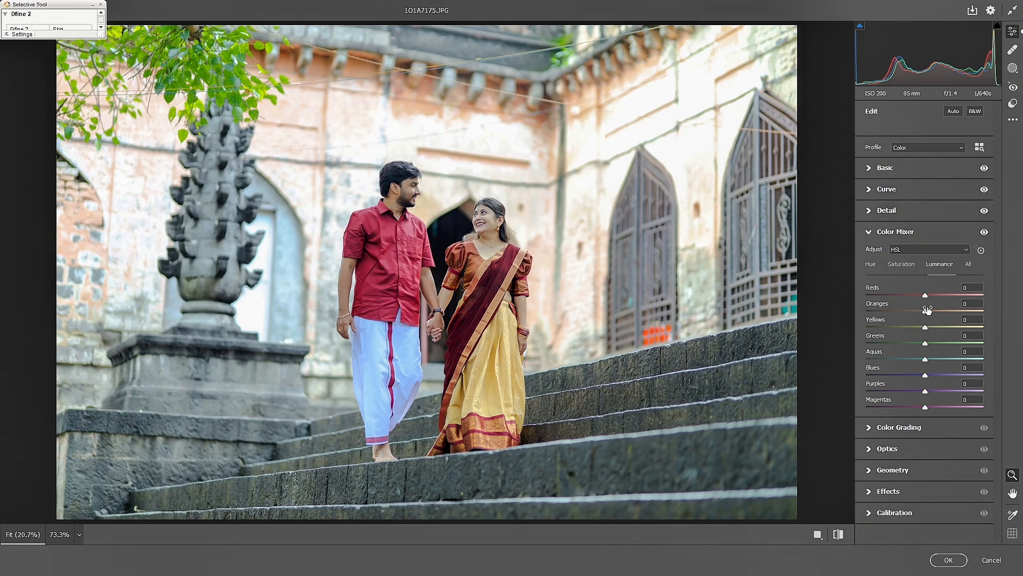
drag(927, 310, 1000, 308)
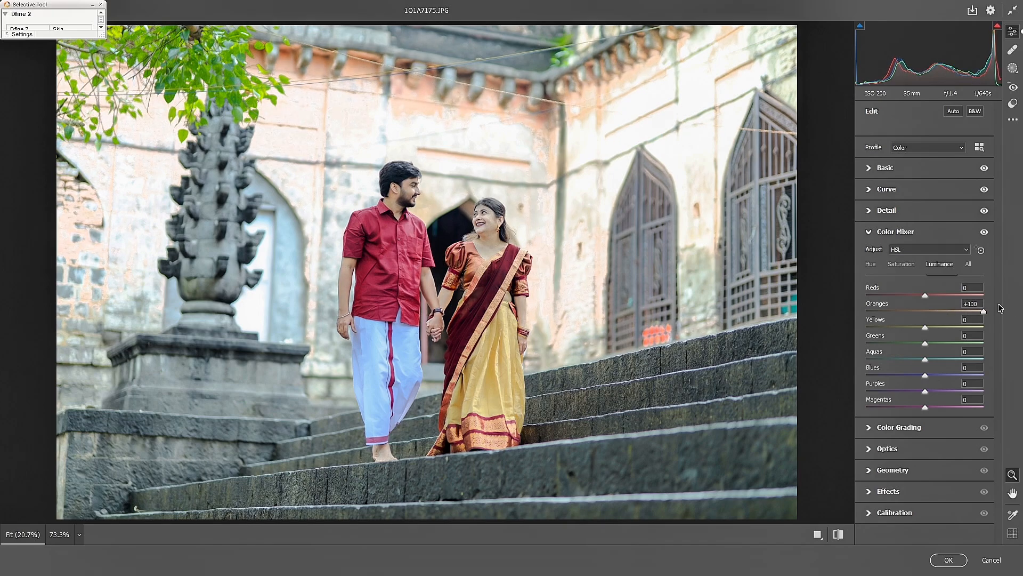
drag(906, 309, 933, 307)
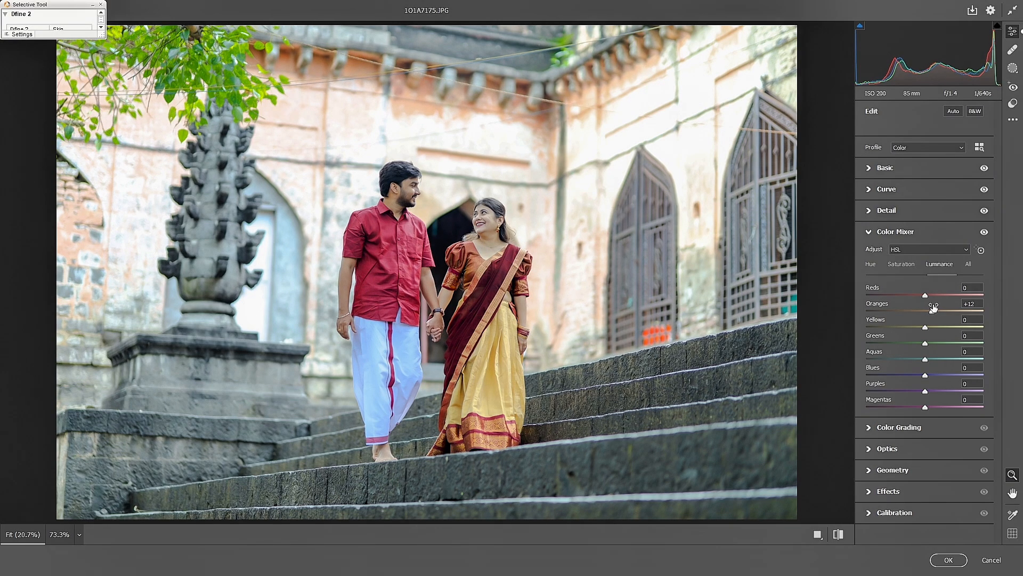
click(889, 233)
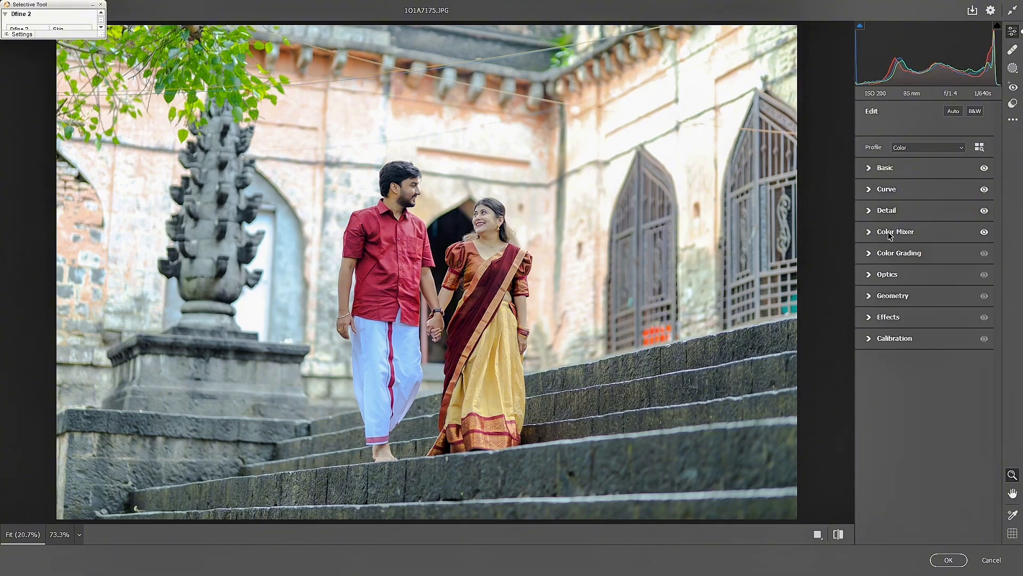
Step: Set the Color Grading luminance to -14 for shadows, -33 for highlights and -1 for midtones
click(906, 253)
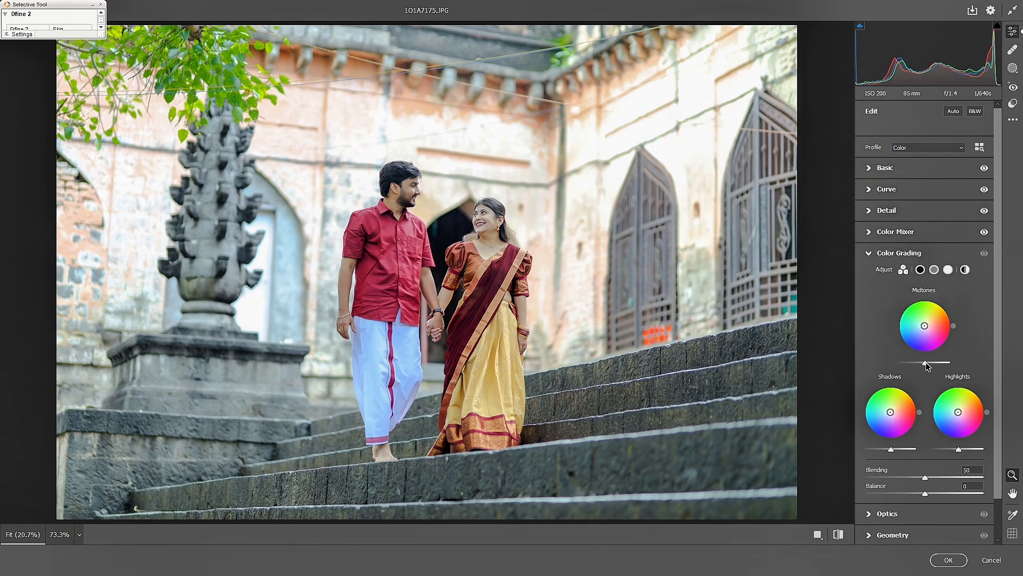
drag(925, 362, 920, 362)
drag(891, 448, 887, 448)
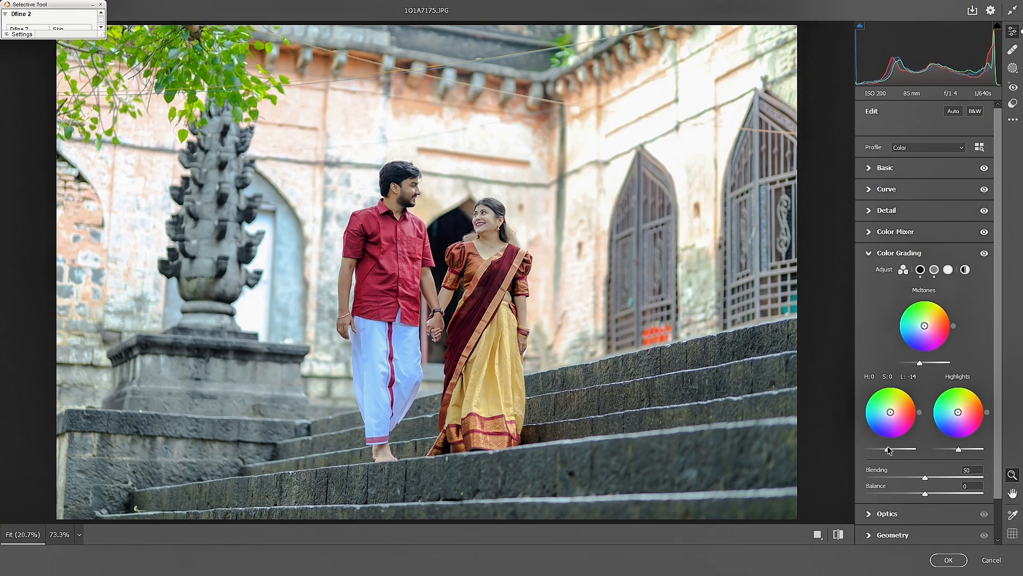
mouse_move(958, 449)
mouse_down()
mouse_move(939, 449)
mouse_move(950, 448)
mouse_up()
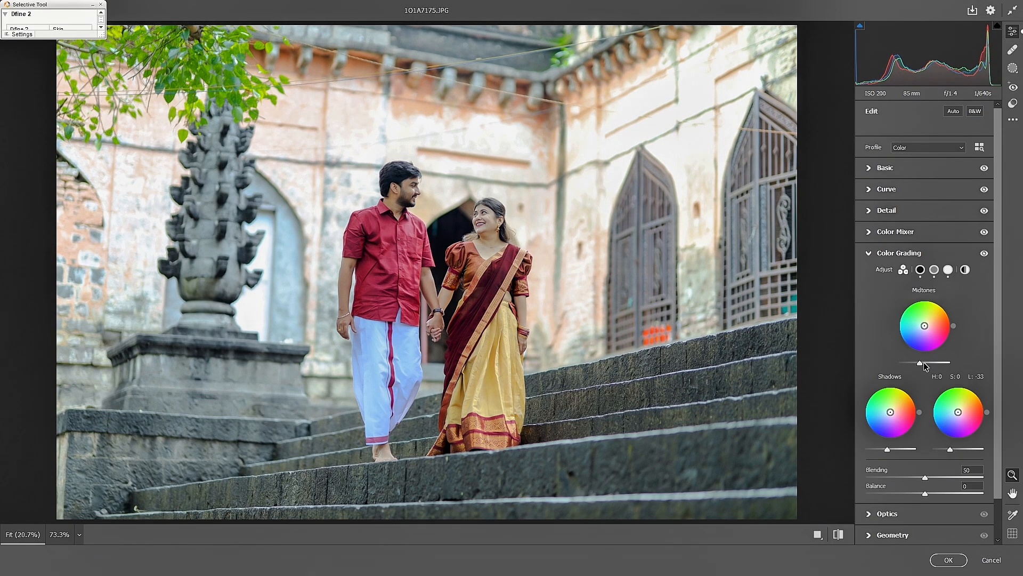
drag(920, 362, 926, 363)
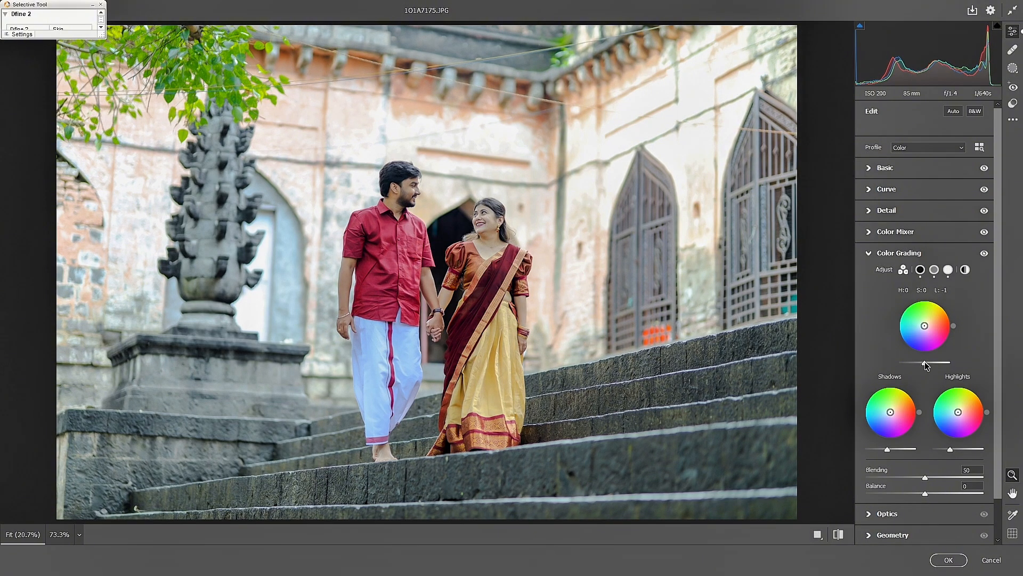
Step: Tint the midtones with hue 45 and saturation 11, and the highlights with hue 37 and saturation 13
click(921, 270)
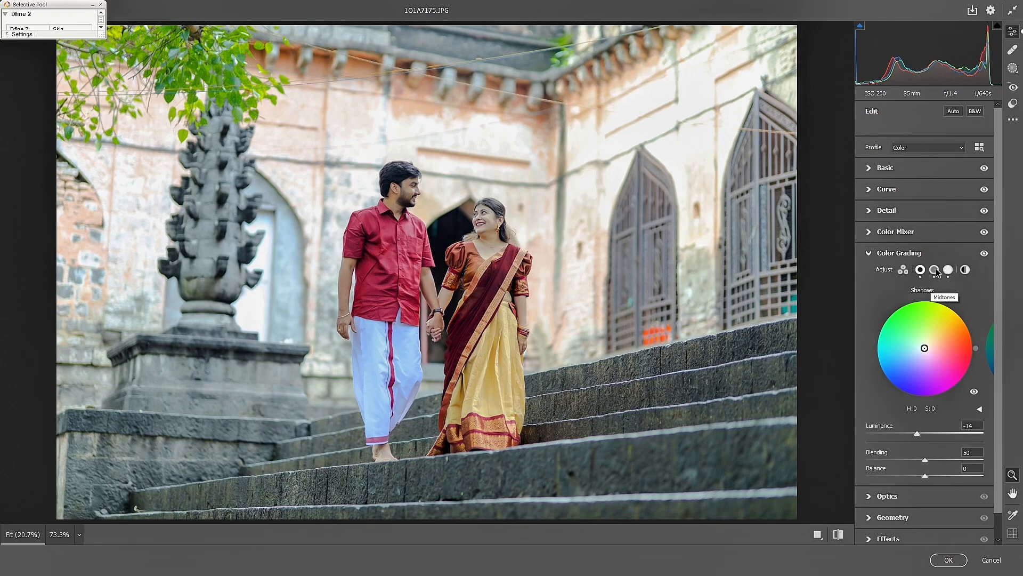
click(934, 270)
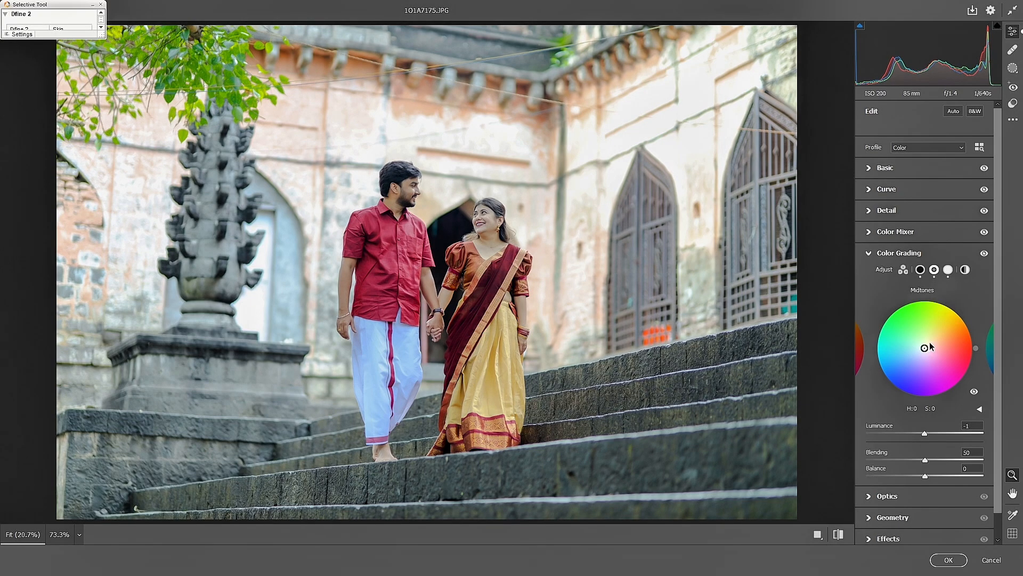
drag(930, 347, 930, 346)
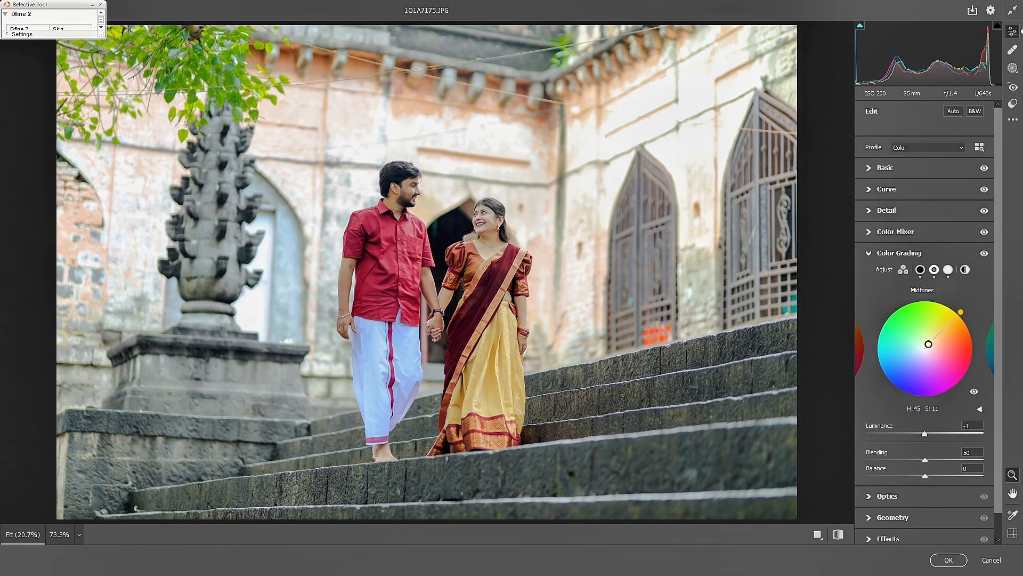
click(948, 270)
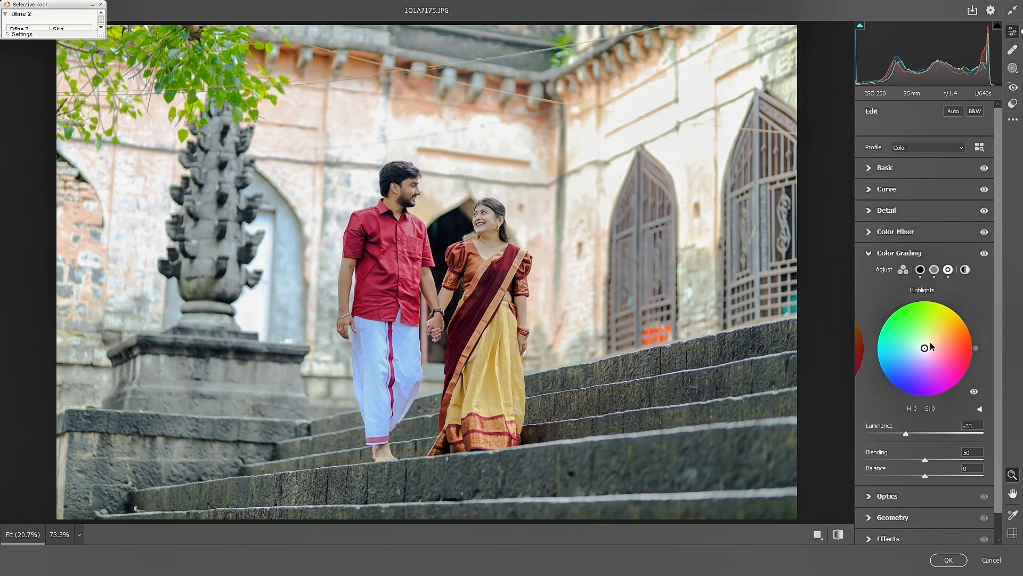
drag(930, 347, 930, 344)
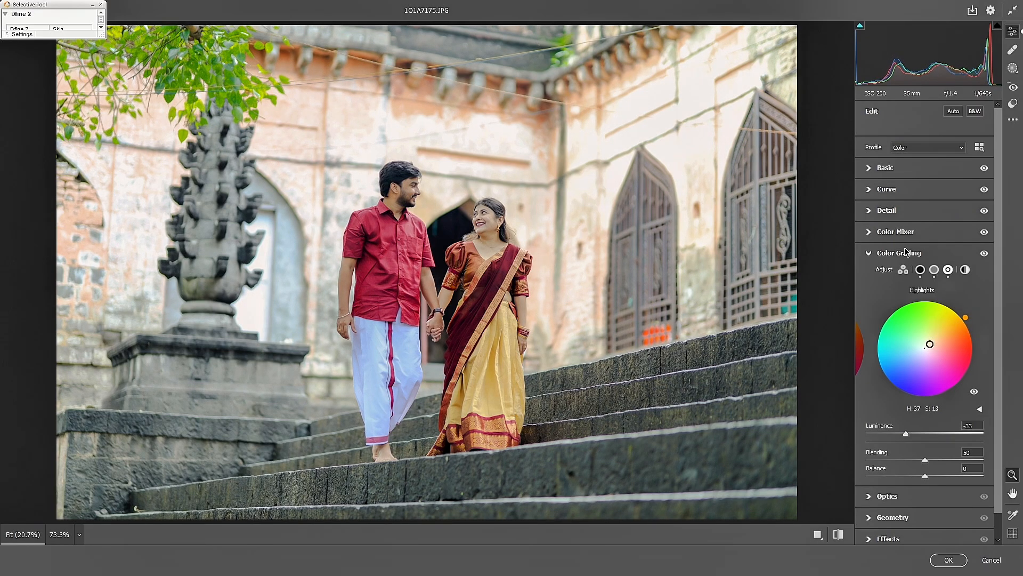
mouse_move(904, 254)
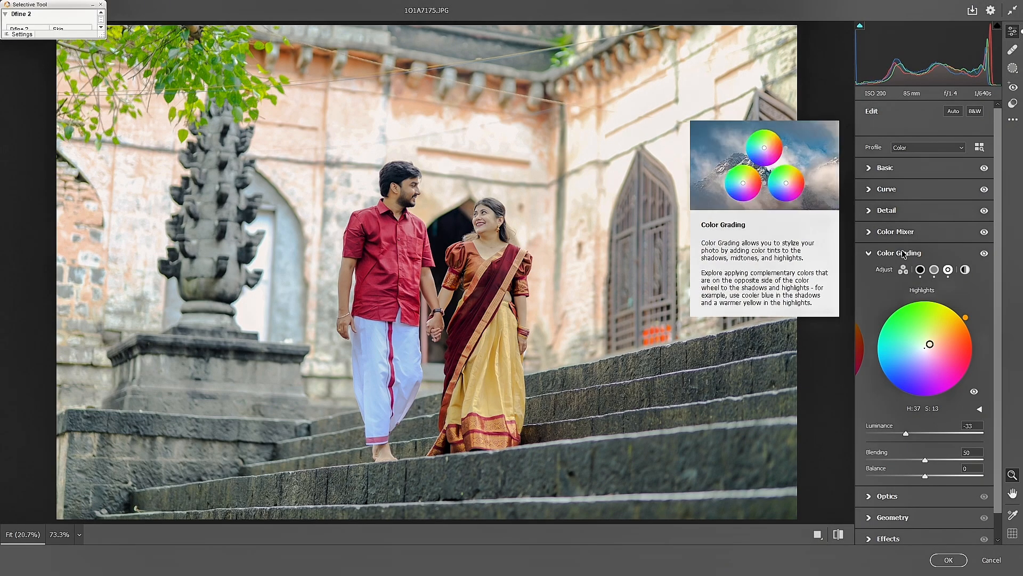
click(904, 255)
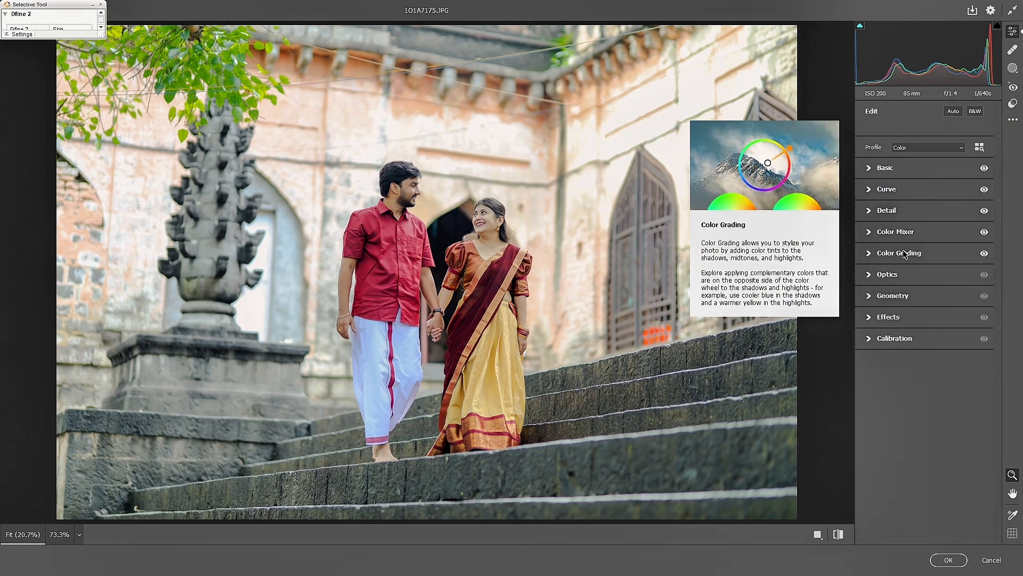
Step: Add a vignette of -6 with midpoint 0, roundness -3 and feather 48
click(890, 317)
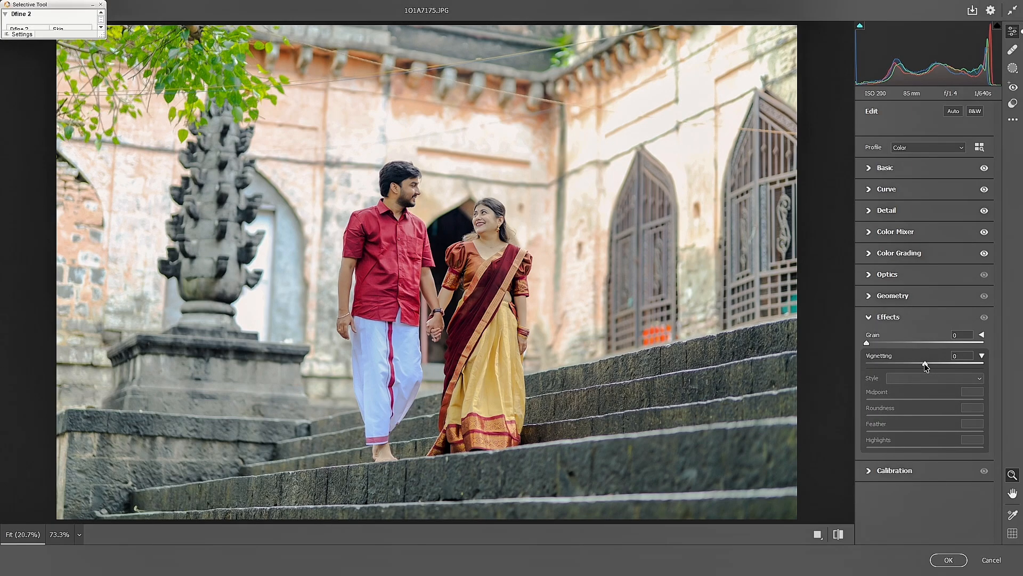
drag(924, 363, 860, 401)
mouse_move(925, 415)
mouse_down()
mouse_move(859, 408)
mouse_move(981, 416)
mouse_move(869, 416)
mouse_move(929, 419)
mouse_move(856, 431)
mouse_move(921, 432)
mouse_up()
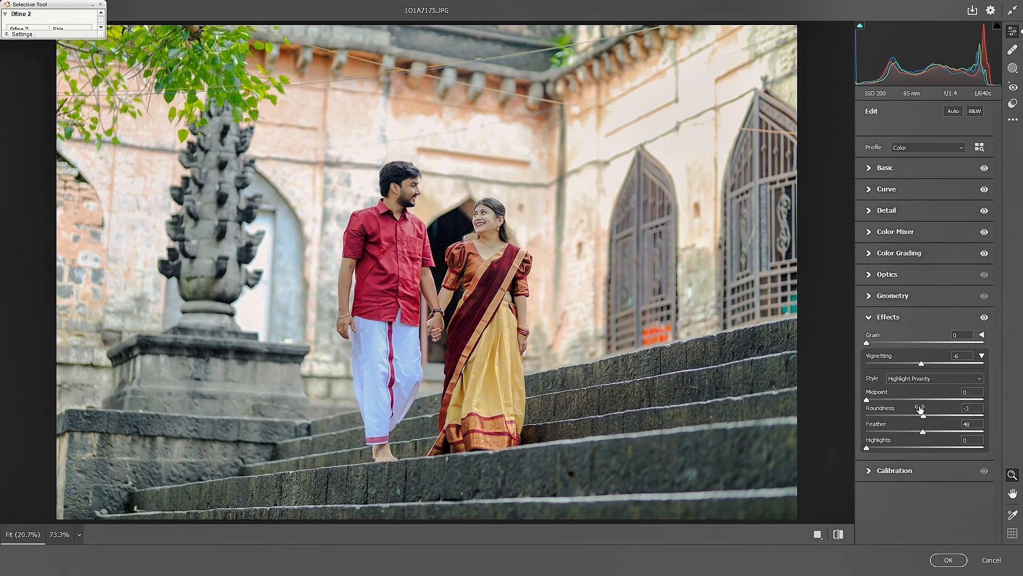
click(884, 318)
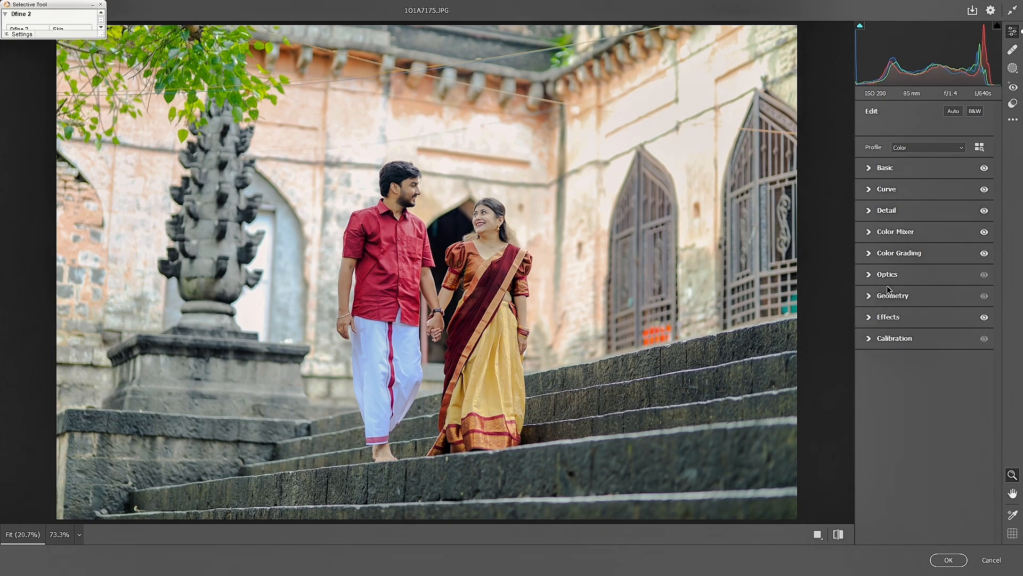
Step: Set Contrast to +30, Shadows to +55 and Temperature to -4 in the basic adjustments
click(885, 168)
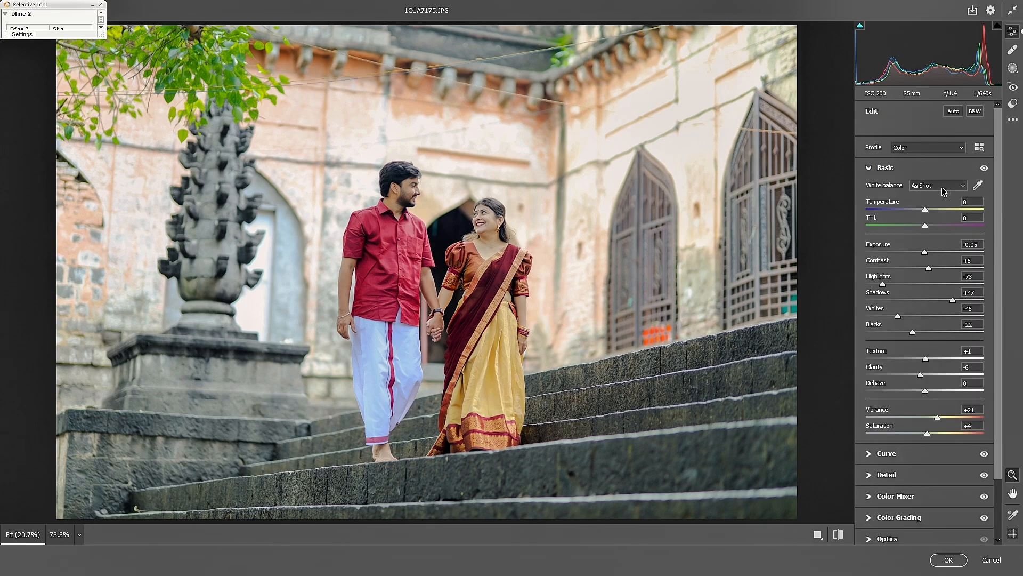
drag(931, 269, 957, 302)
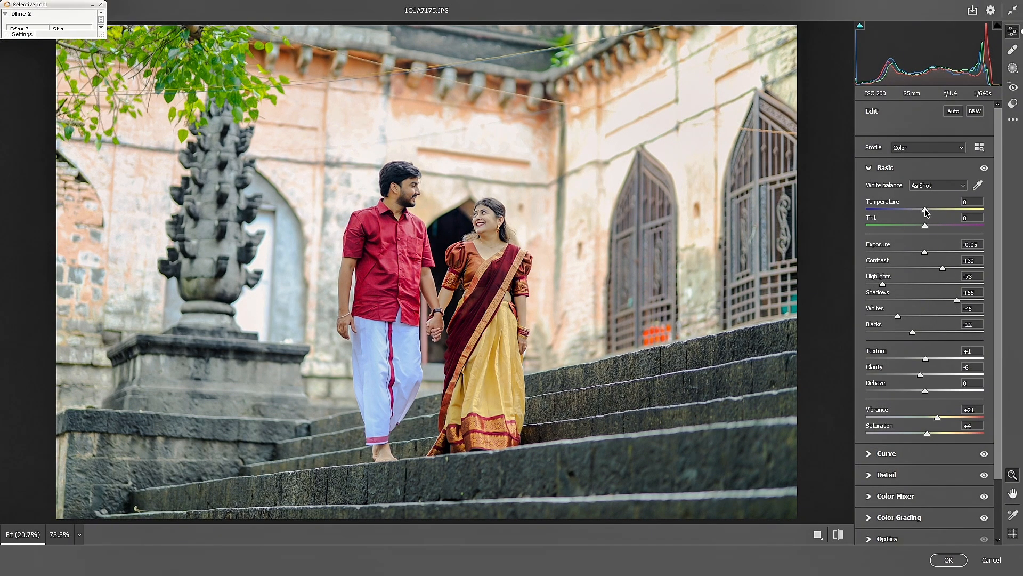
drag(926, 212, 923, 212)
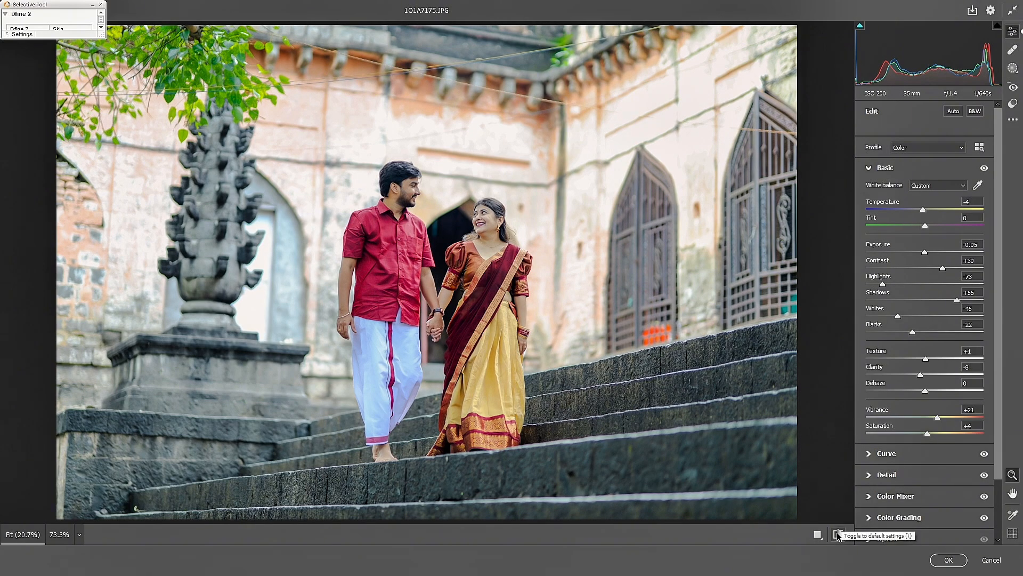
Step: Compare the edited photo with its default settings and apply the Camera Raw adjustments
click(838, 534)
click(838, 535)
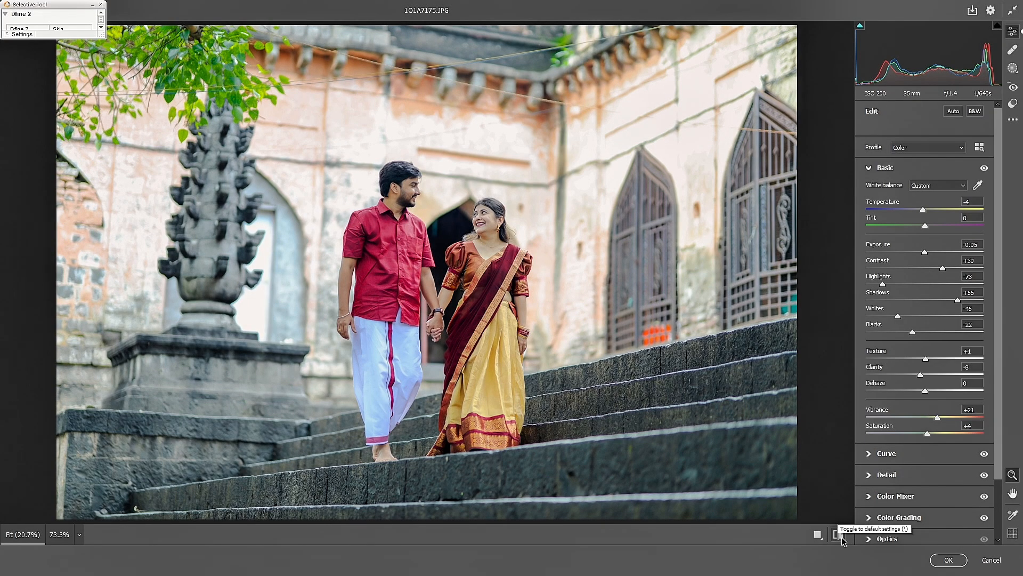
click(841, 539)
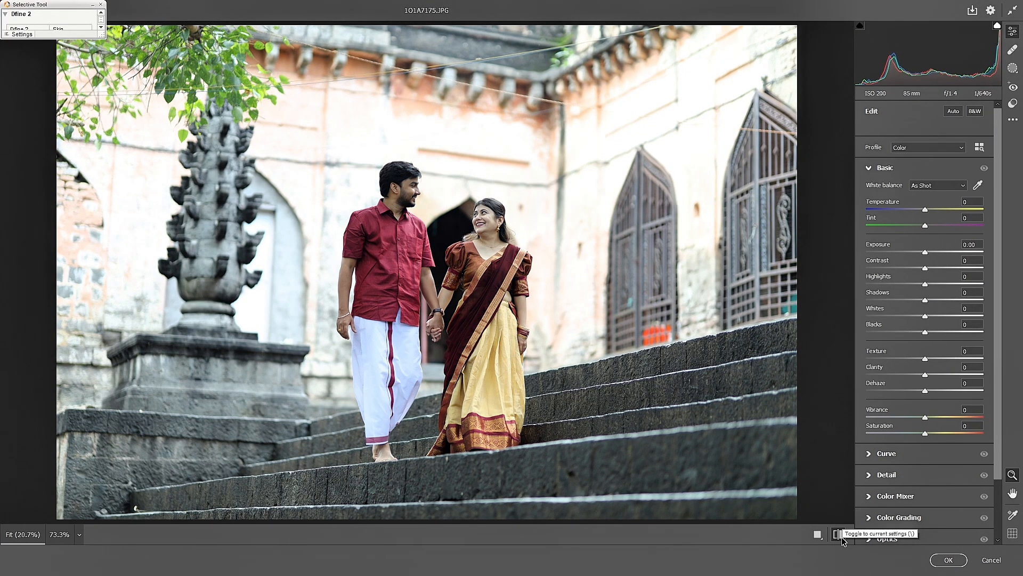
click(841, 540)
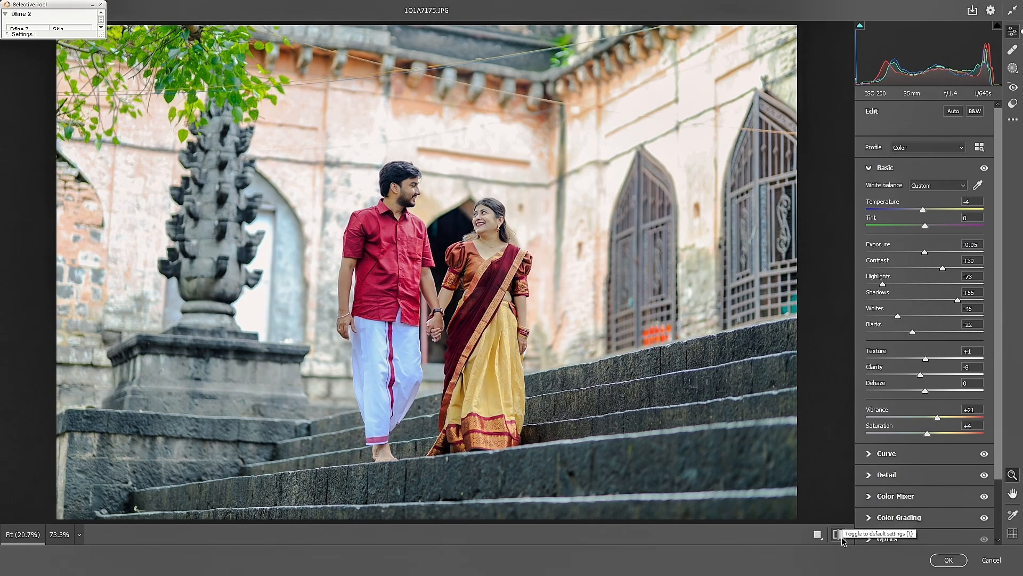
click(949, 559)
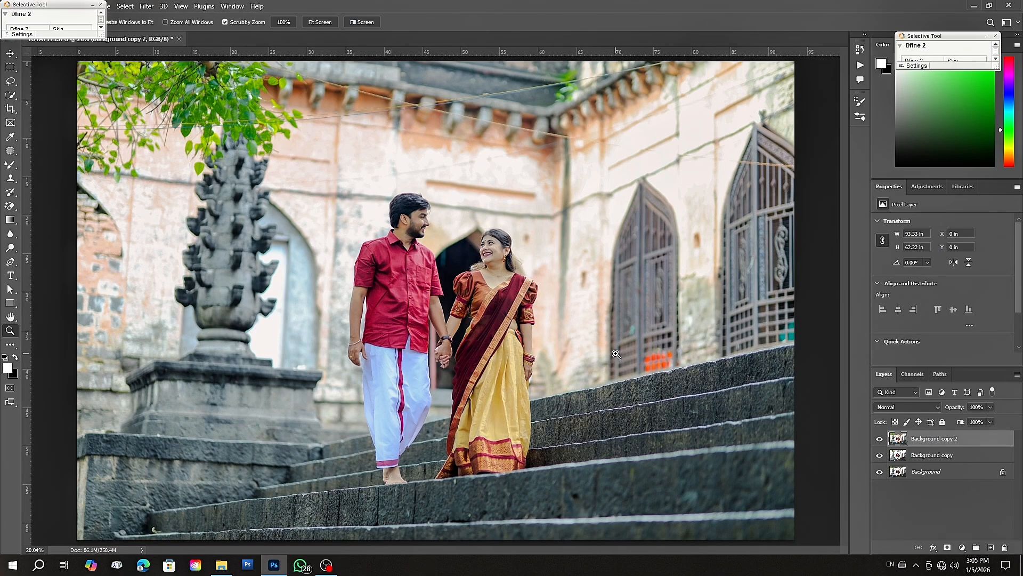
Step: Compare the couple up close with the Background copy 2 layer hidden and shown
click(448, 271)
click(448, 270)
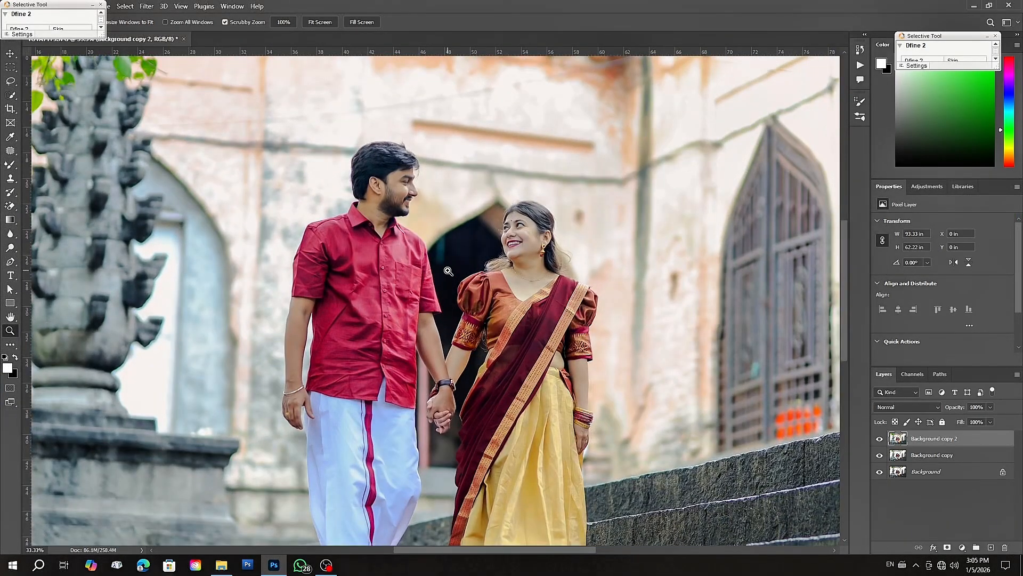
click(880, 439)
click(880, 438)
click(881, 439)
click(881, 438)
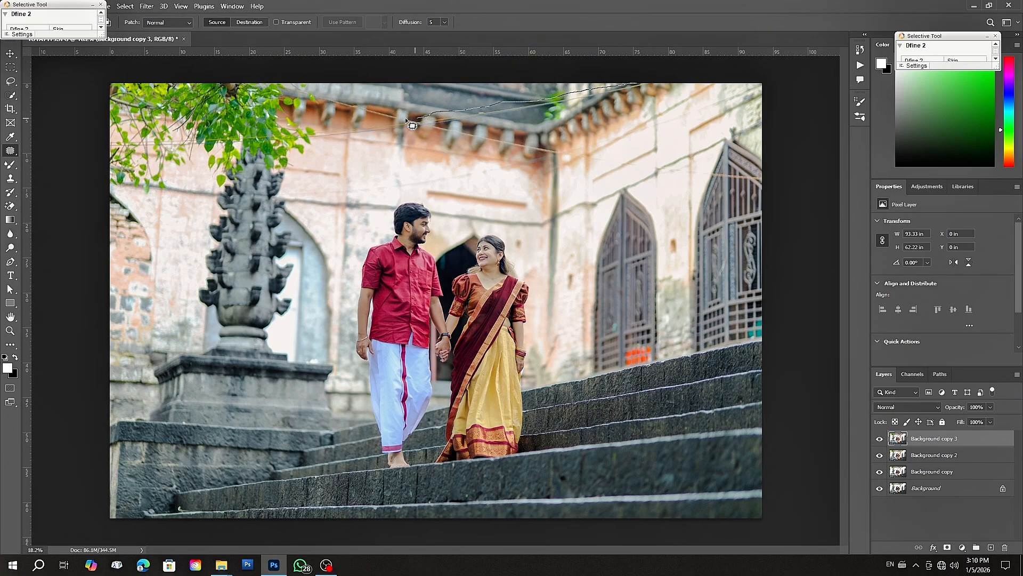
Step: Outline the overhead wires across the building and window grille with the Patch tool, and switch to the Rectangular Marquee tool
mouse_move(406, 118)
mouse_down()
mouse_move(144, 134)
mouse_move(98, 147)
mouse_move(355, 143)
mouse_move(497, 121)
mouse_up()
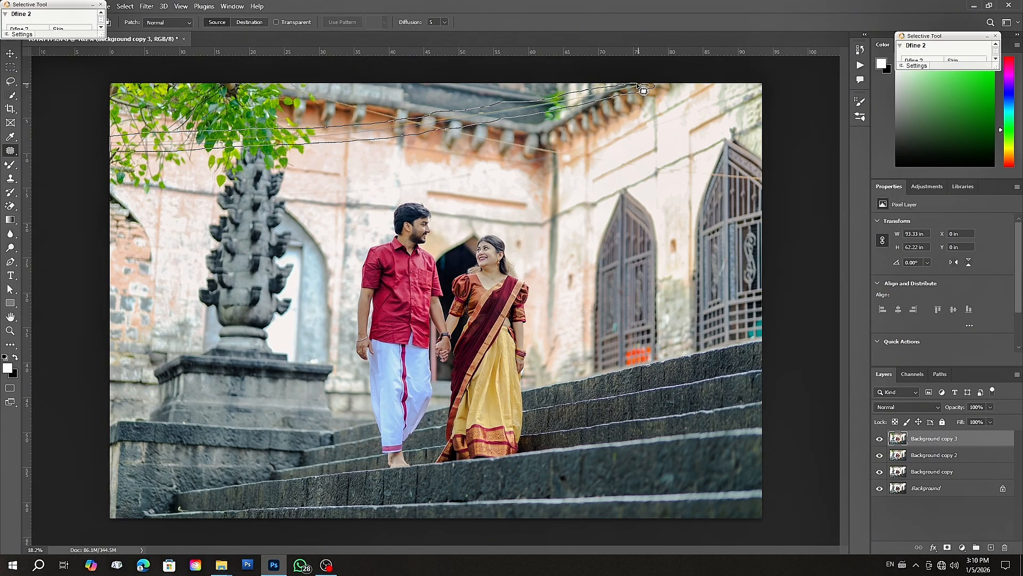
drag(643, 90, 634, 92)
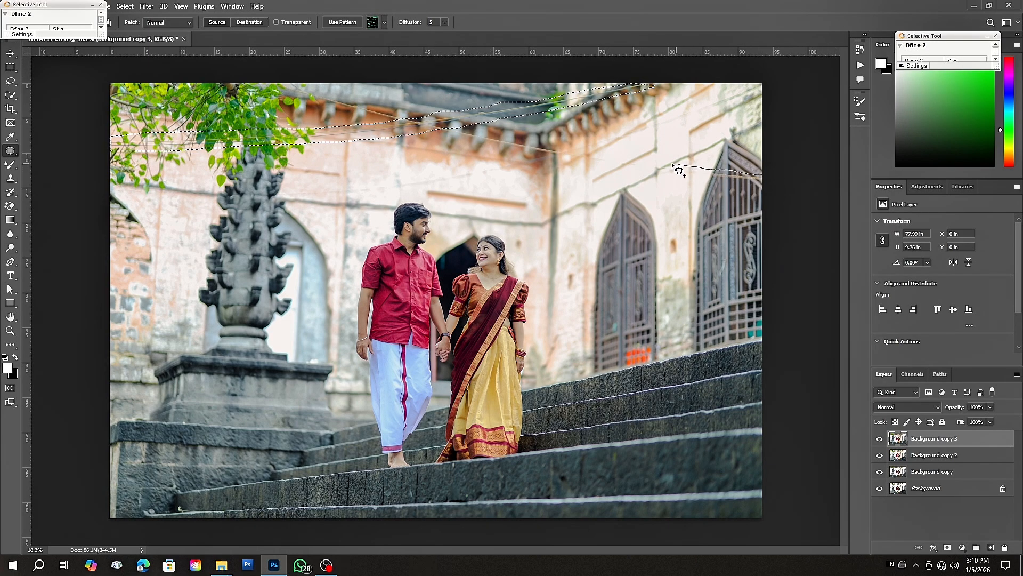
mouse_move(672, 163)
mouse_down()
mouse_move(422, 126)
mouse_move(305, 85)
mouse_move(280, 90)
mouse_move(354, 124)
mouse_move(770, 179)
mouse_up()
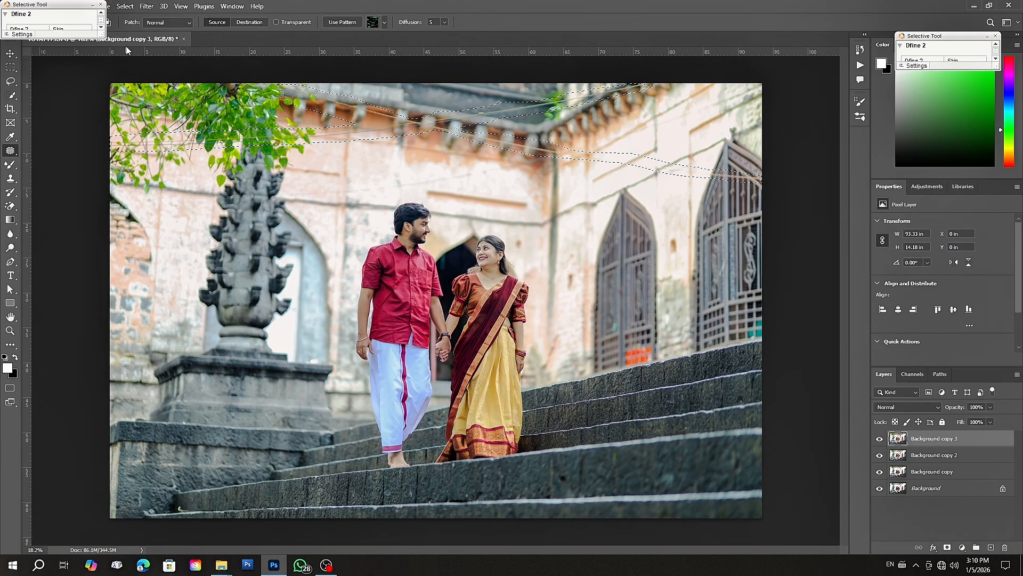
click(10, 68)
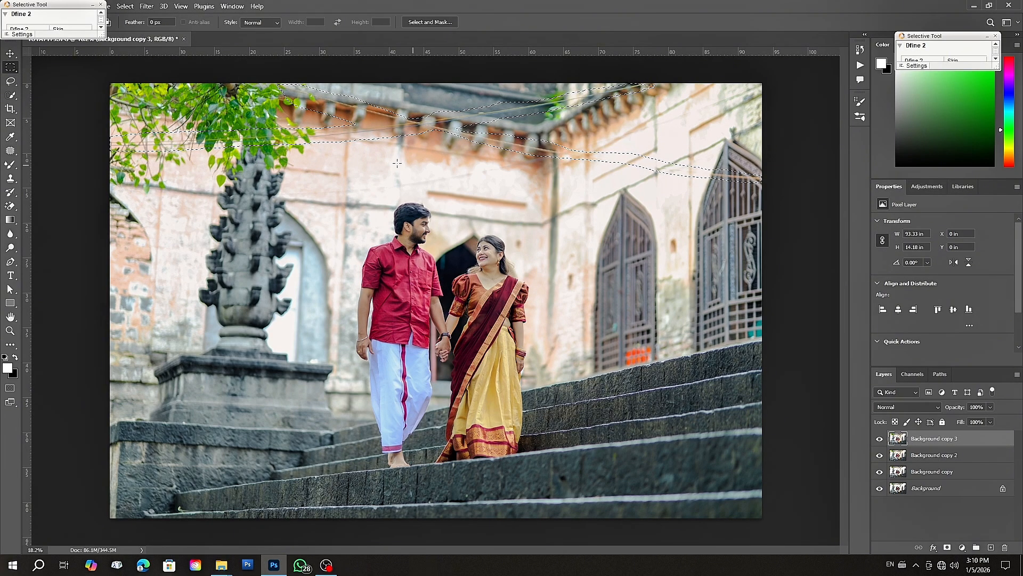
Step: Fill the selected overhead wires with Content-Aware contents in Normal mode at 100% opacity with Color Adaptation, and deselect
right_click(378, 130)
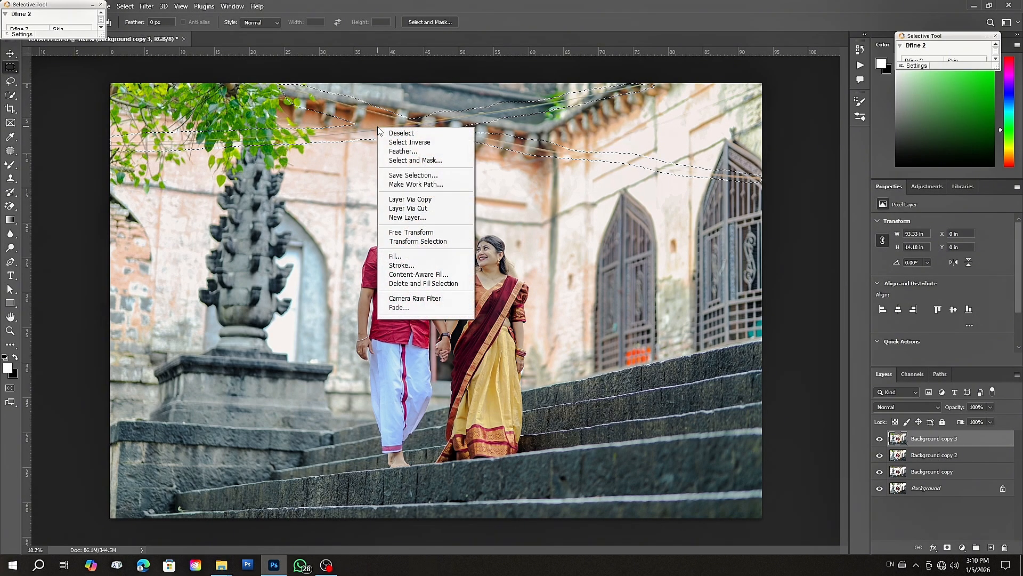
click(404, 257)
click(517, 165)
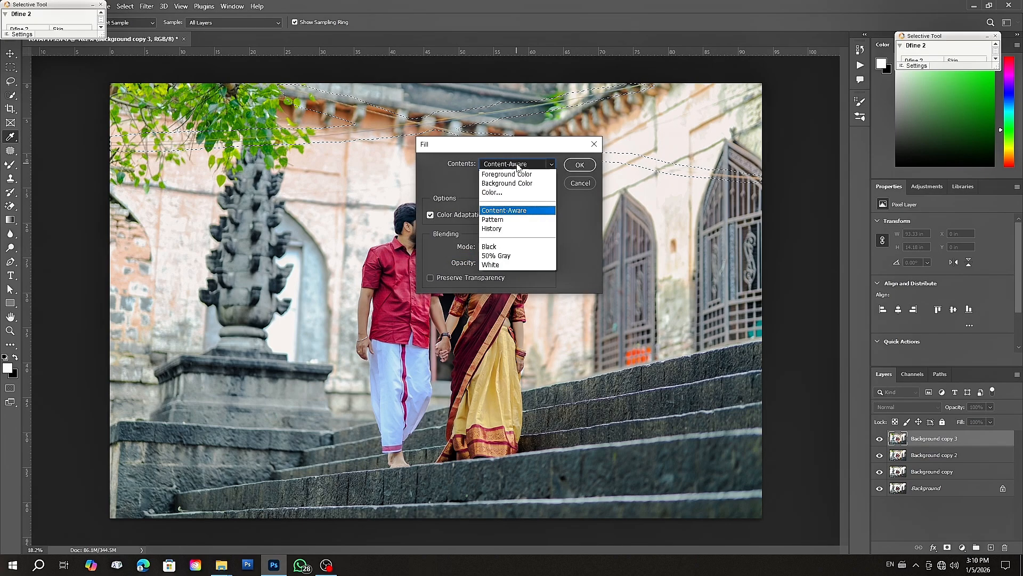
click(496, 184)
click(507, 164)
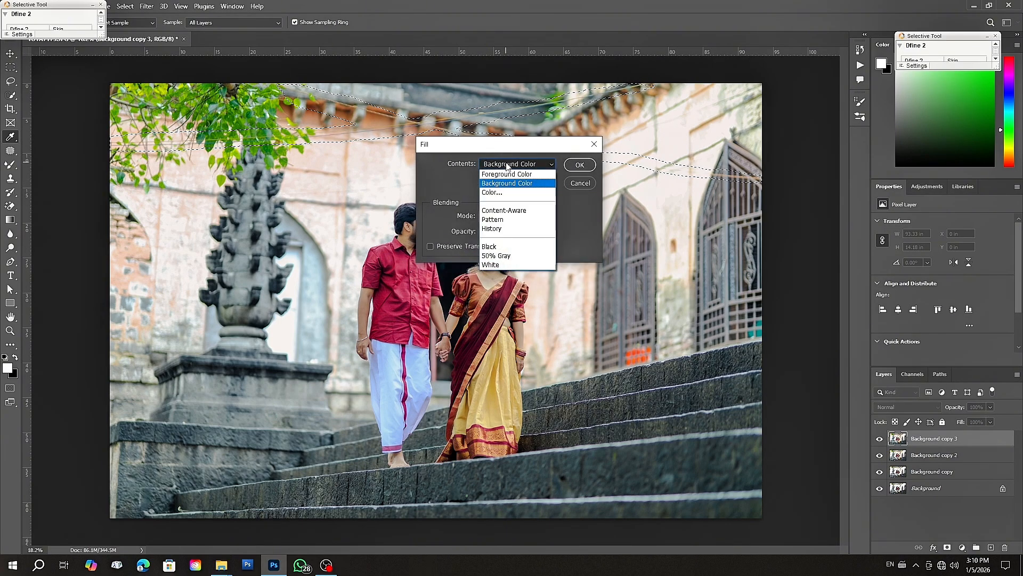
click(507, 211)
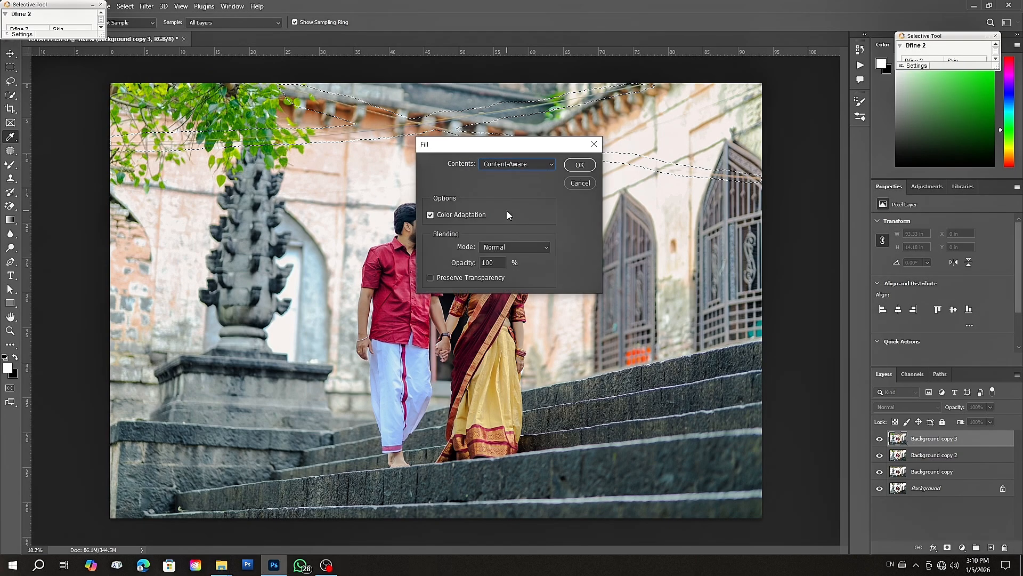
click(497, 261)
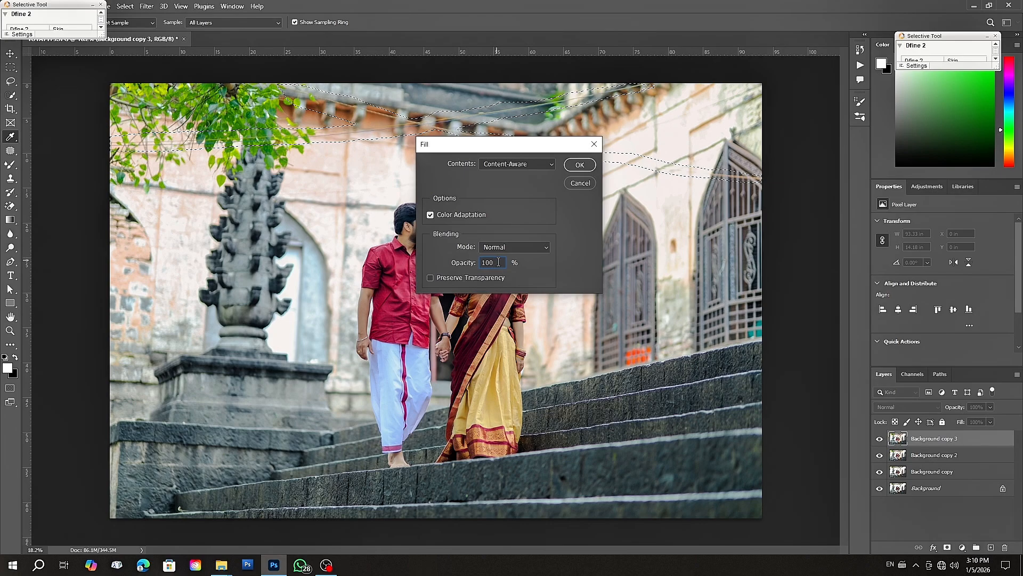
click(491, 278)
click(578, 166)
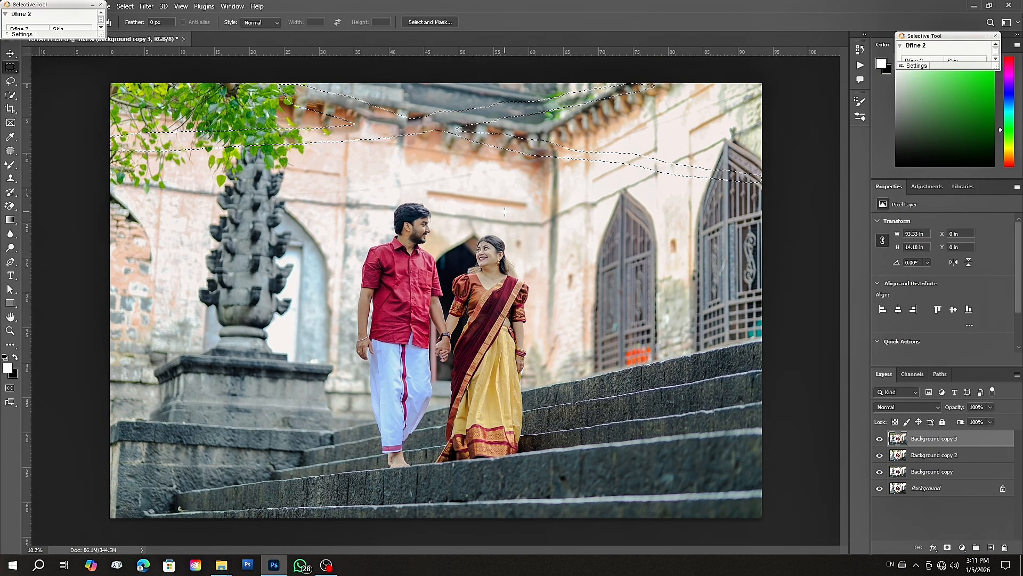
key(ctrl+d)
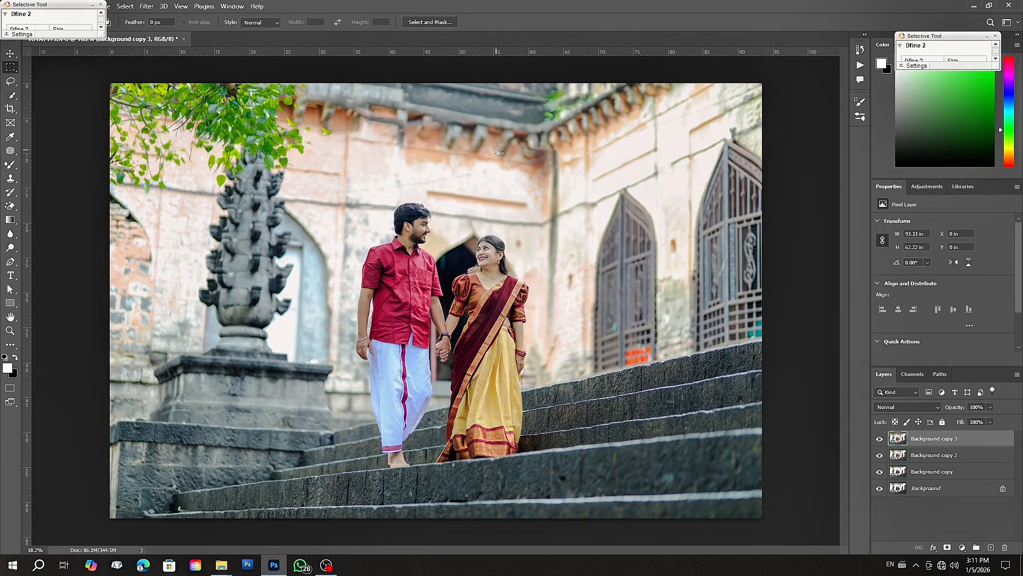
Step: Compare the whole photo with the Background copy 3 layer hidden and shown to check the wire removal
click(881, 437)
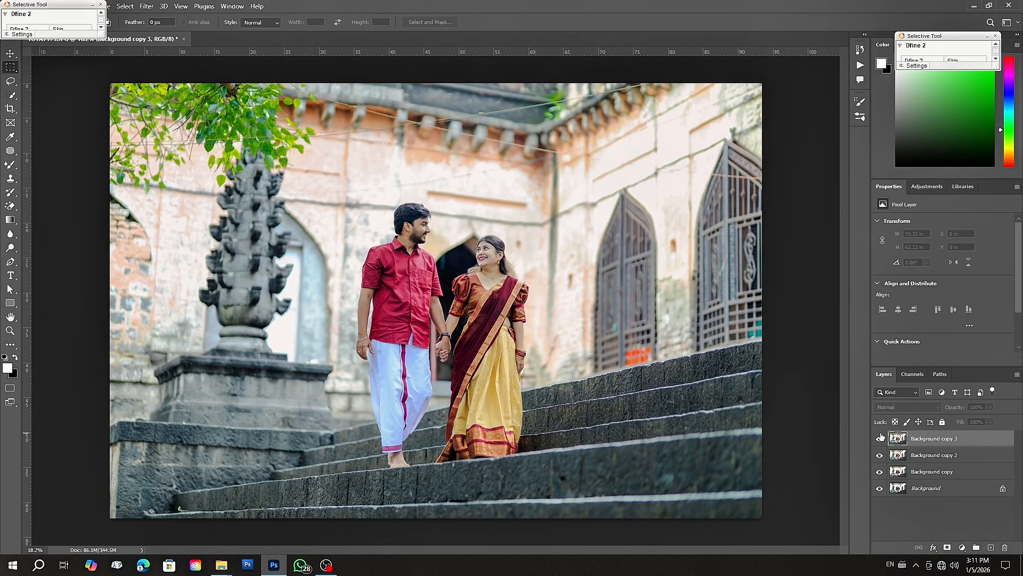
click(881, 436)
click(881, 437)
click(880, 437)
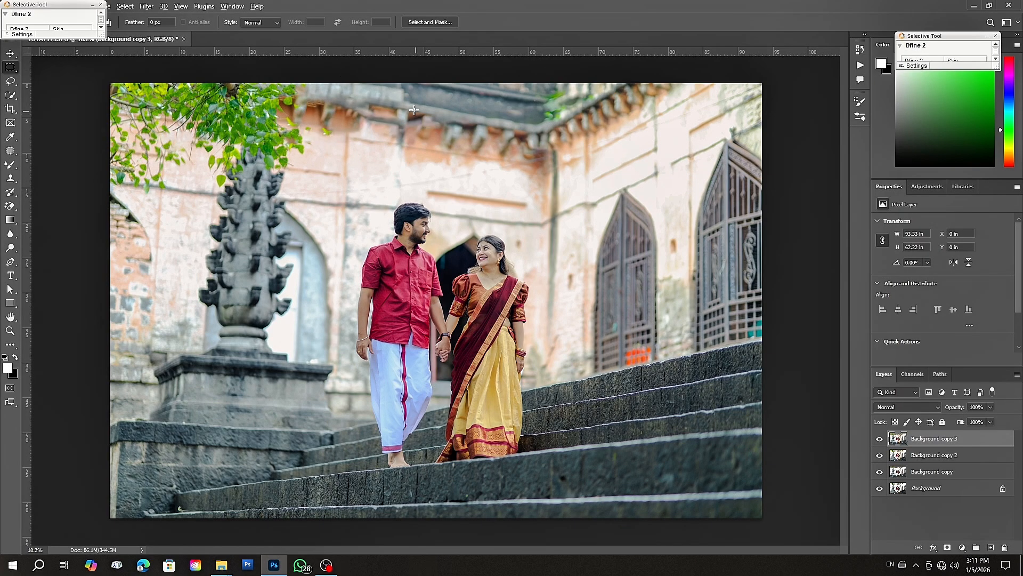
Step: Compare the upper building wall up close with Background copy 3 hidden and shown, and fit the whole photo on screen
scroll(414, 109, up, 3)
scroll(512, 249, up, 1)
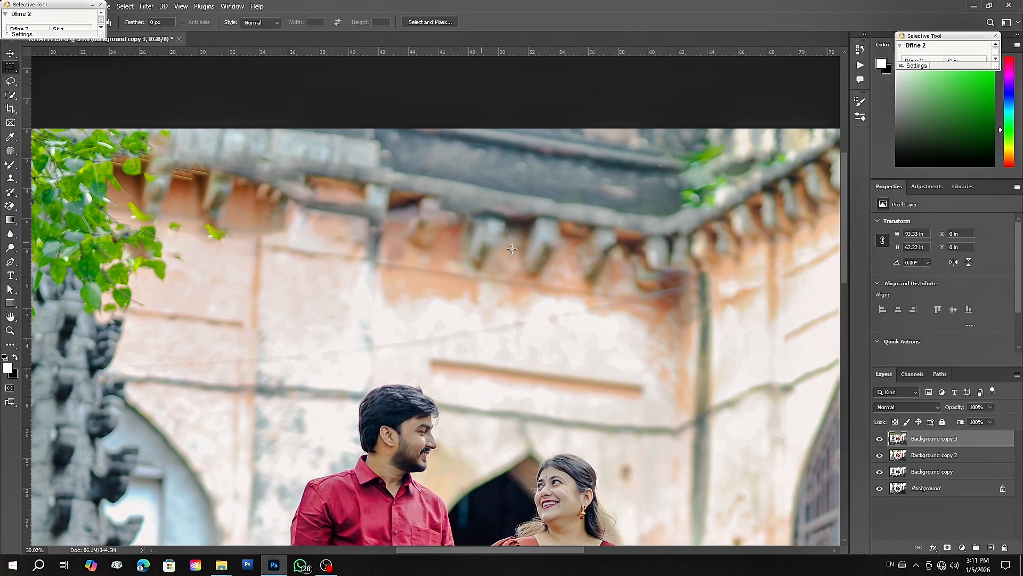
click(881, 438)
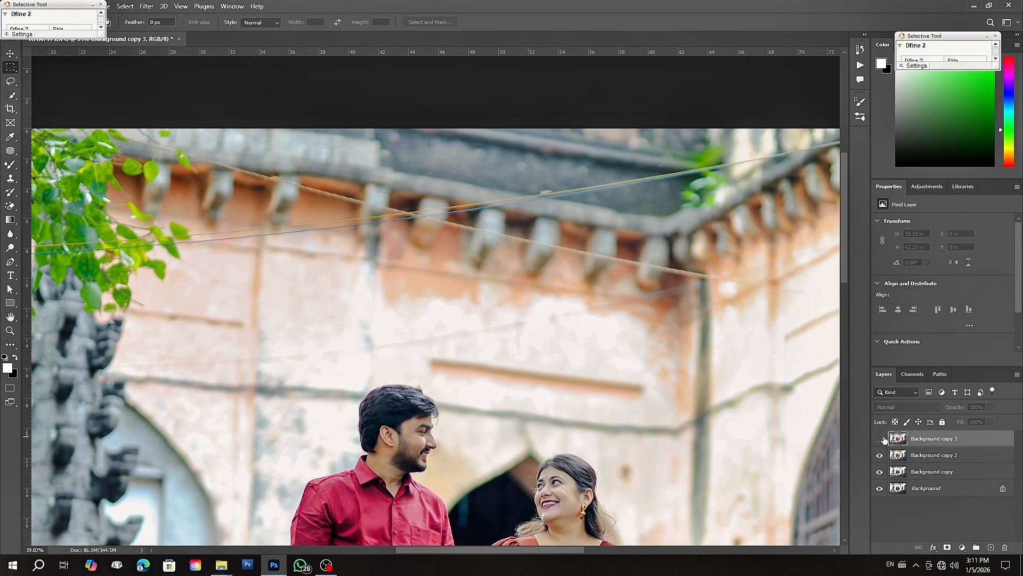
click(880, 438)
click(880, 438)
click(880, 438)
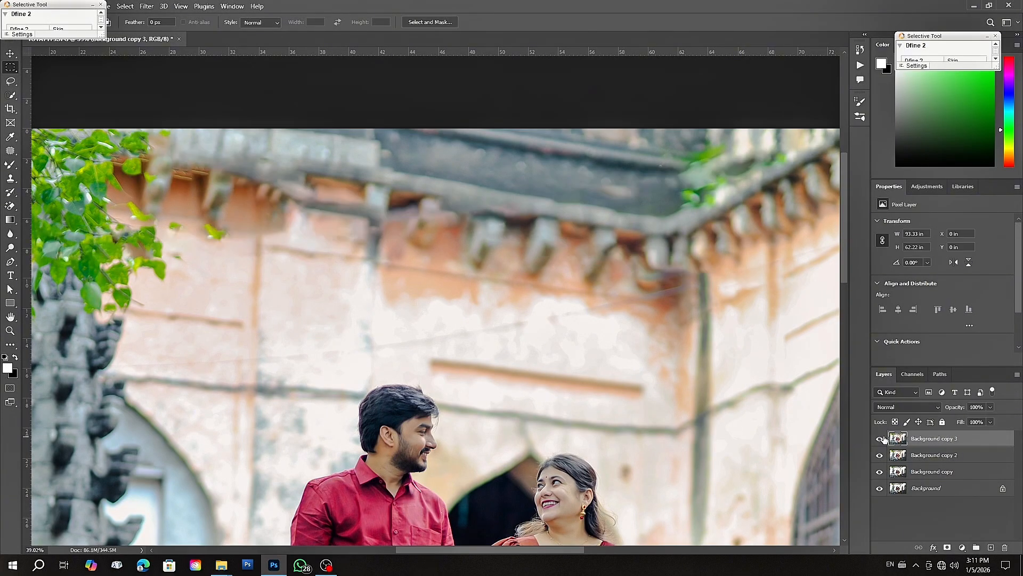
click(10, 331)
right_click(411, 287)
click(429, 292)
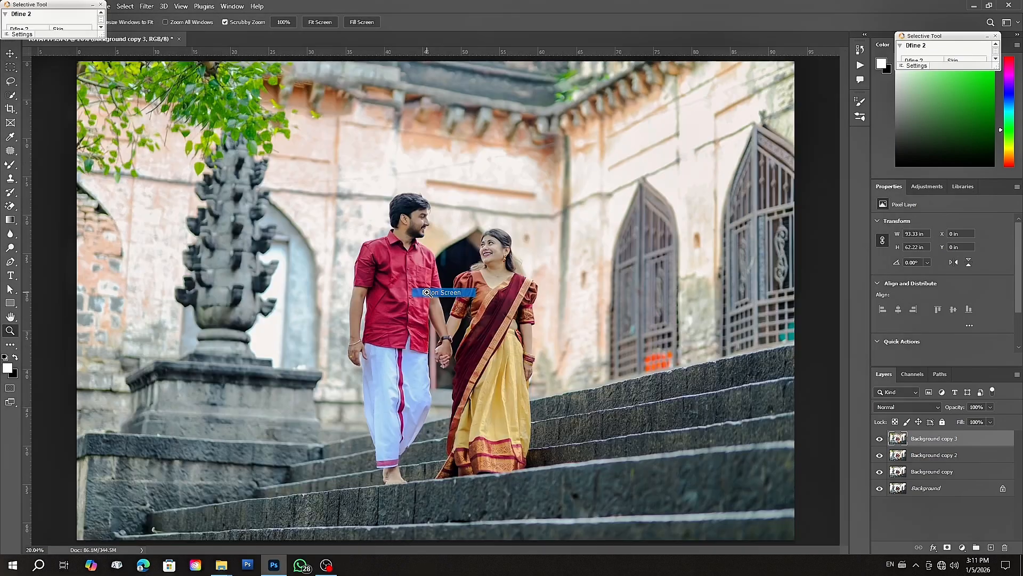